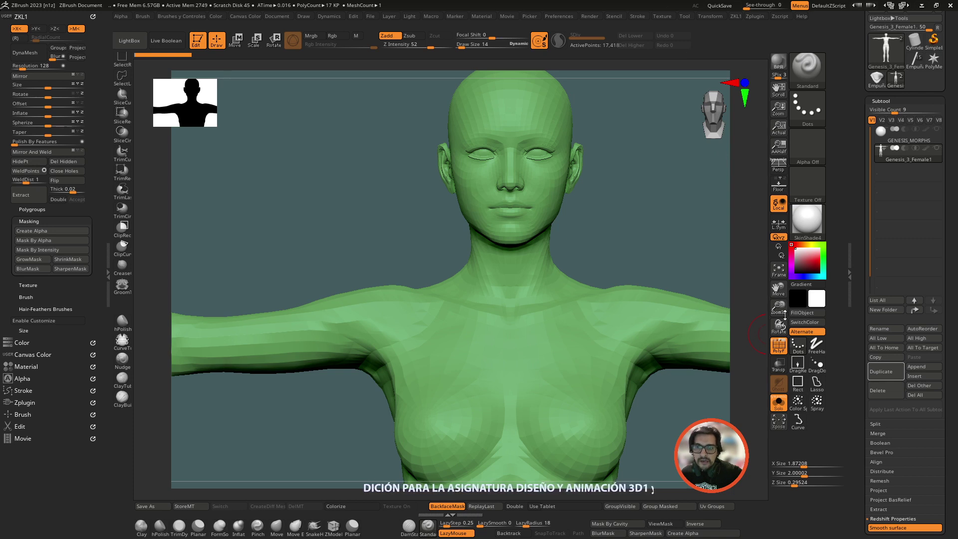
Look over the Mural planning board, then return to the sculpt
left_click_drag(777, 288, 735, 284)
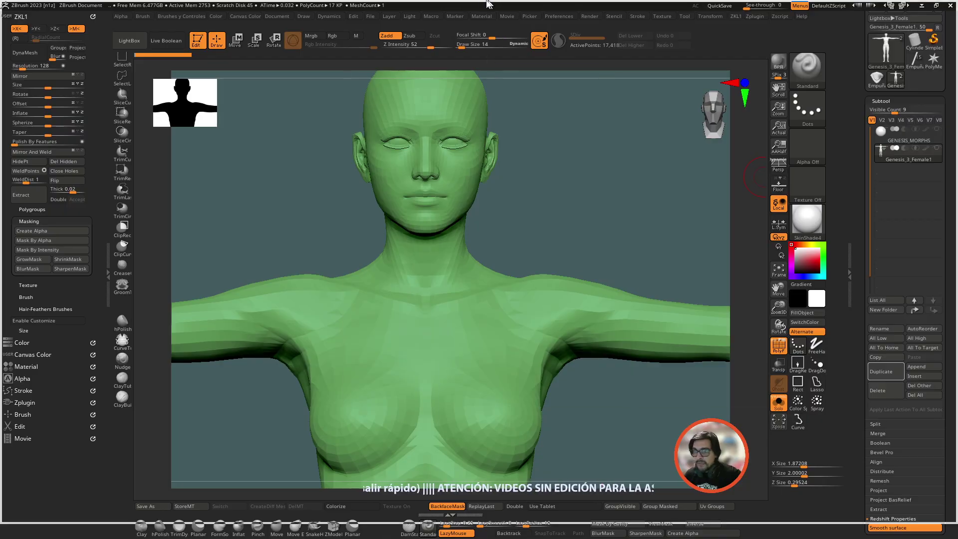
key("alt+Tab")
scroll(429, 406, "right", 3)
scroll(339, 419, "right", 3)
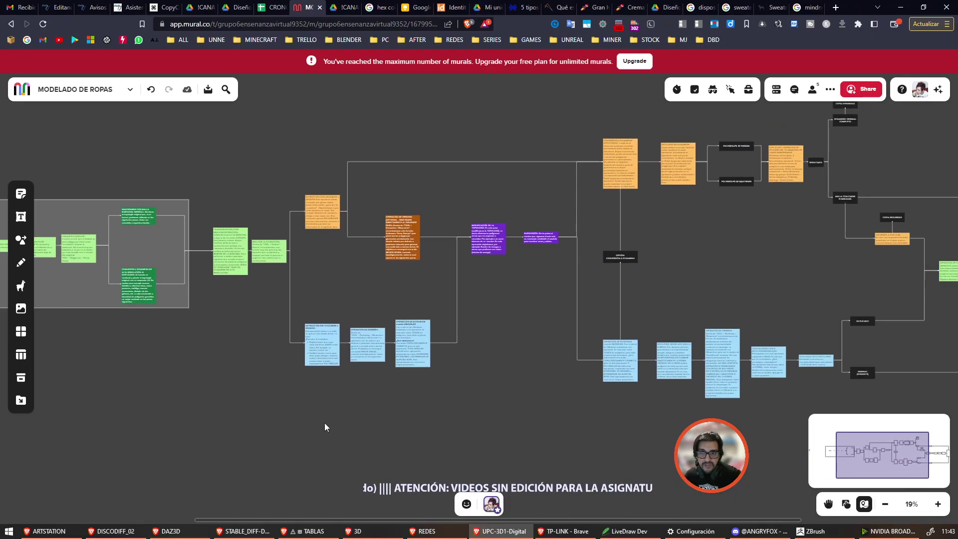
scroll(324, 423, "right", 1)
scroll(505, 429, "right", 5)
scroll(312, 443, "right", 2)
scroll(186, 449, "left", 3)
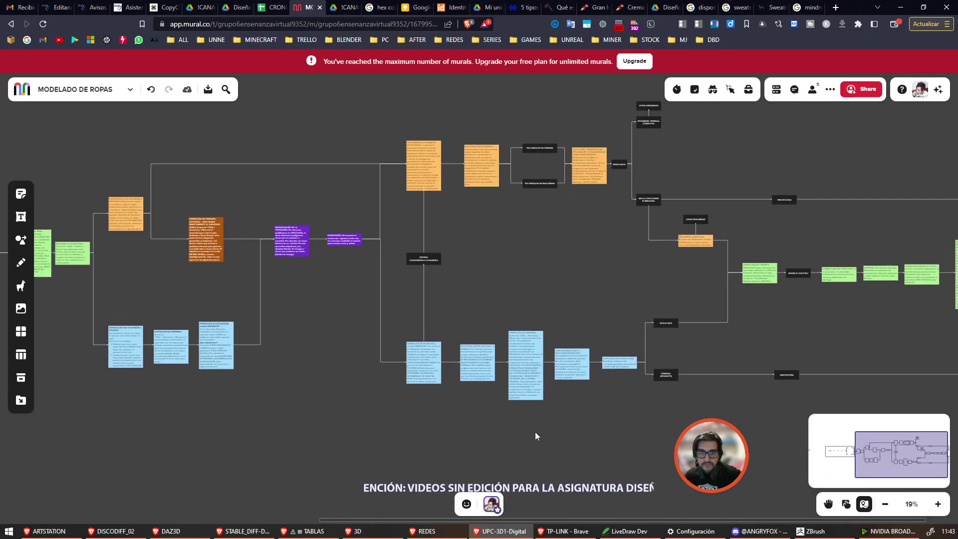
scroll(535, 436, "right", 6)
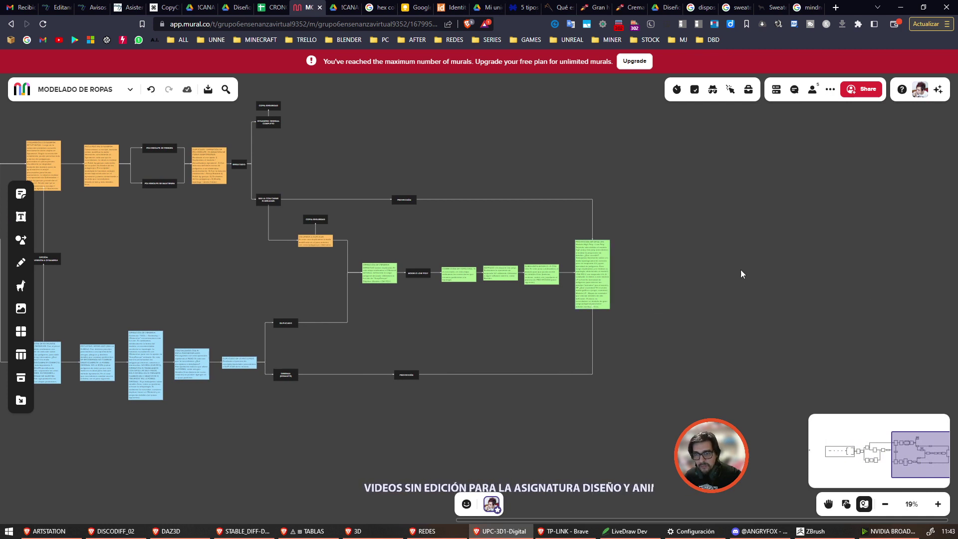
scroll(165, 428, "left", 8)
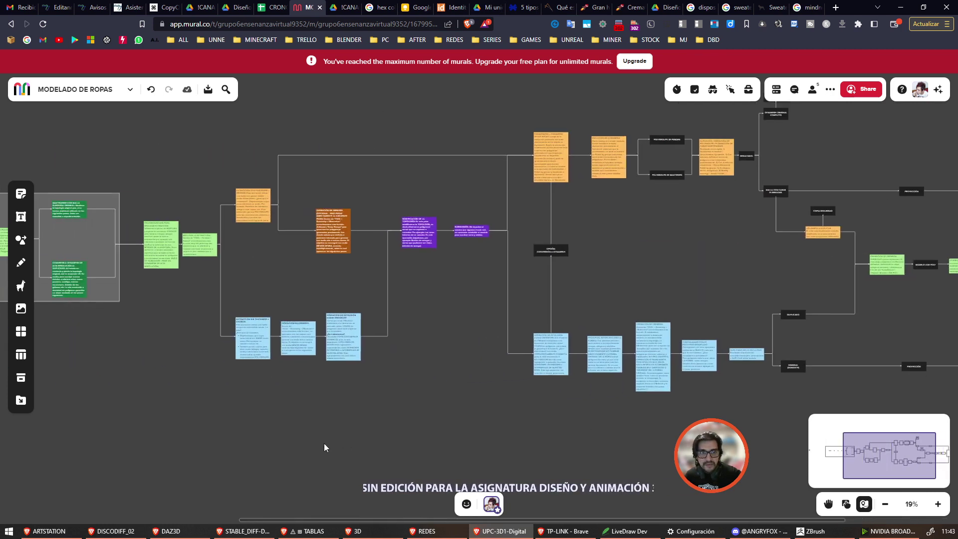
scroll(324, 443, "left", 5)
scroll(599, 441, "left", 2)
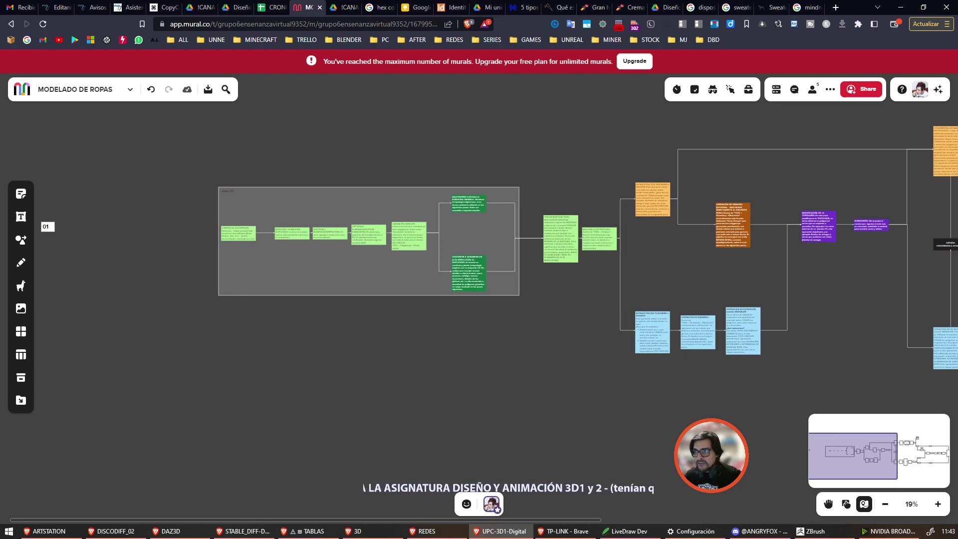
key("alt+Tab")
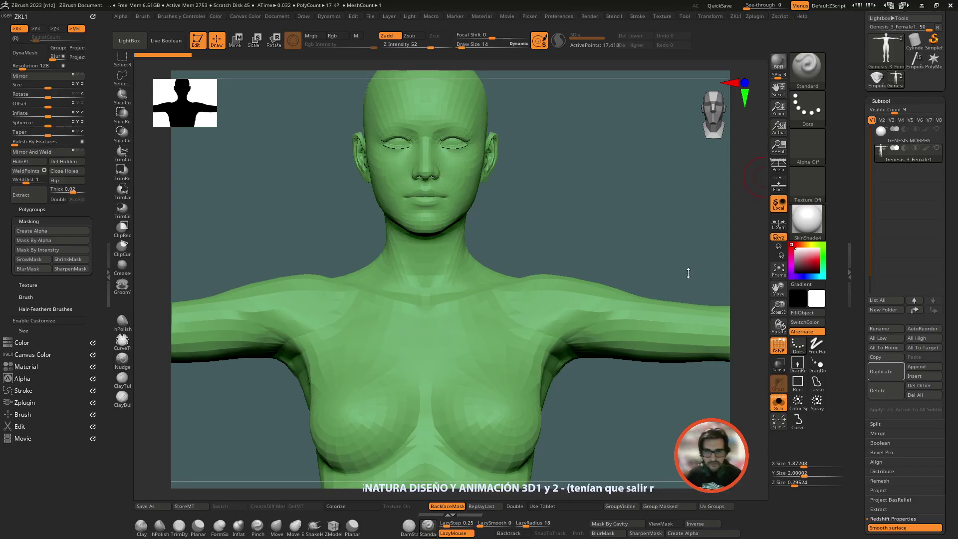
Orbit and zoom around the figure to inspect the head, face and chest
mouse_move(778, 305)
left_mouse_down()
mouse_move(787, 317)
mouse_move(791, 288)
left_mouse_up()
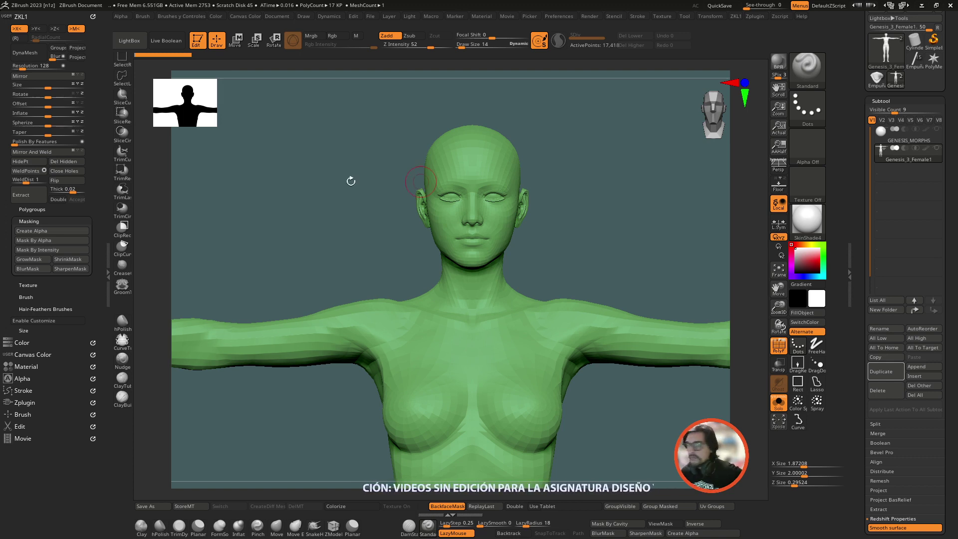
left_click_drag(652, 269, 655, 266)
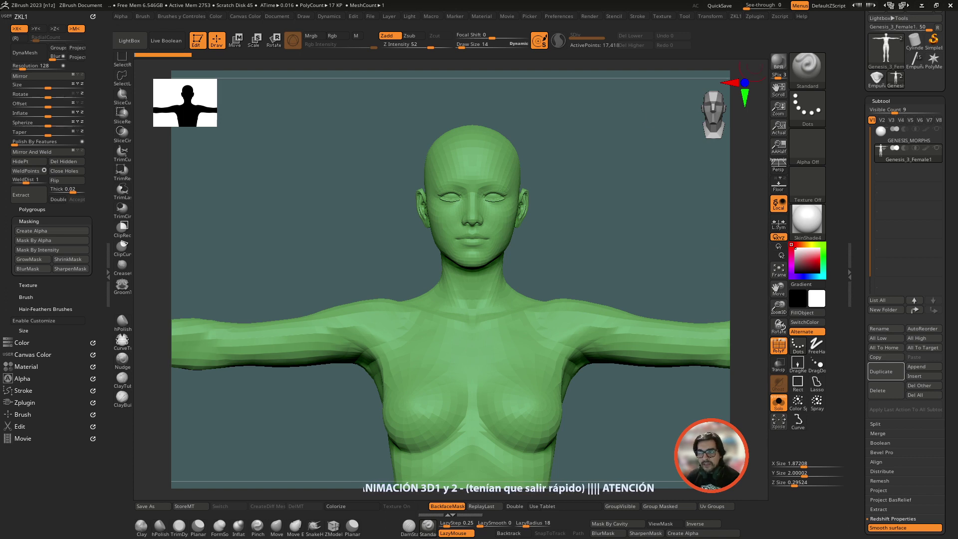
left_click_drag(946, 96, 947, 176)
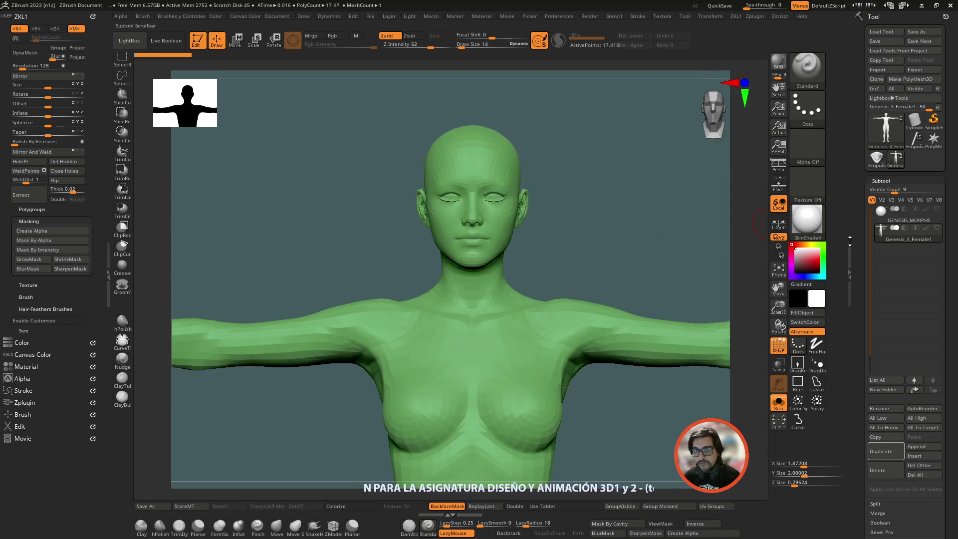
left_click_drag(577, 273, 569, 239, "alt")
left_click_drag(528, 208, 601, 224)
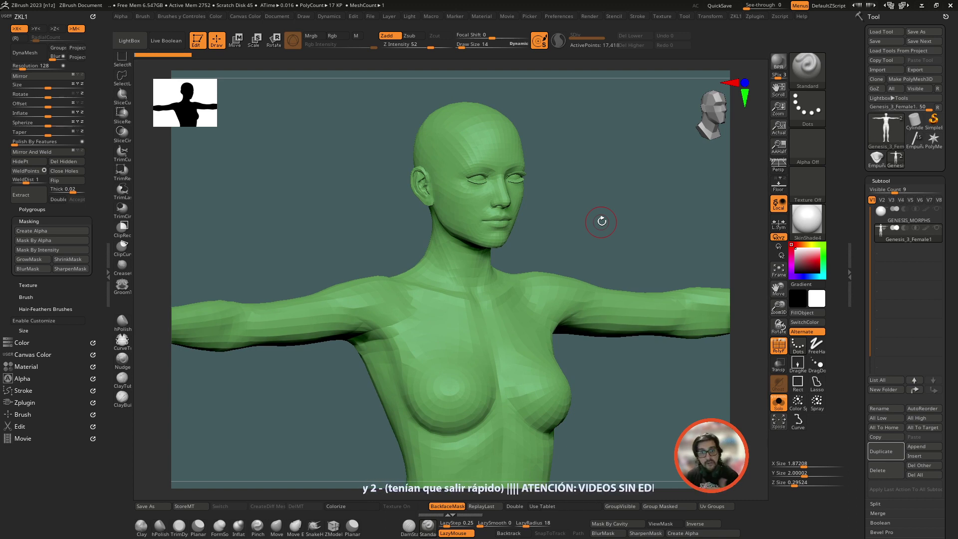
left_click_drag(496, 162, 476, 172)
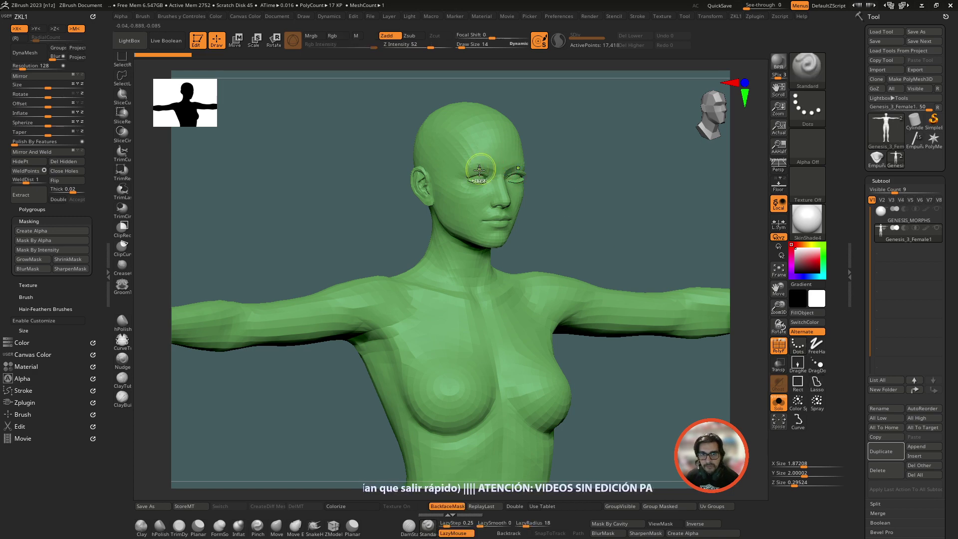
left_click_drag(778, 309, 781, 294)
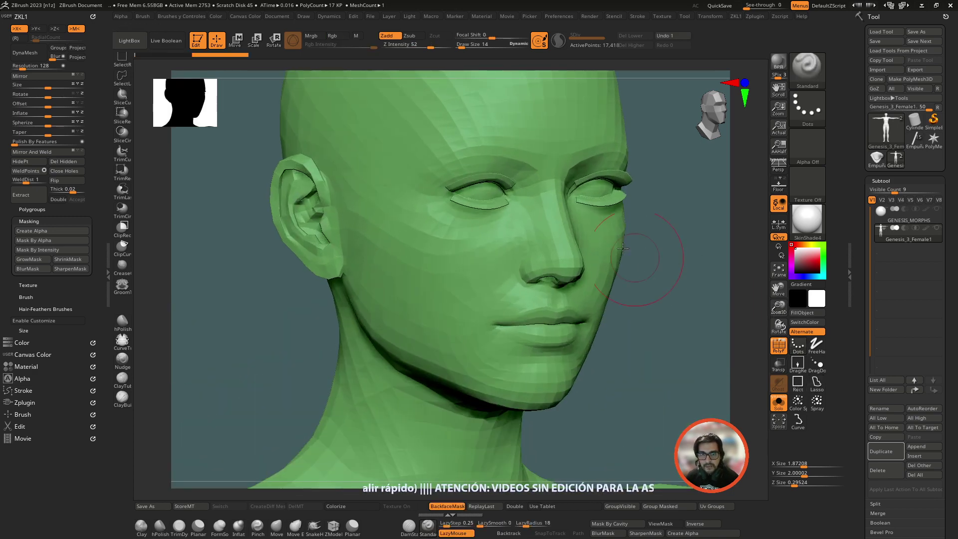
left_click_drag(615, 276, 556, 323, "shift")
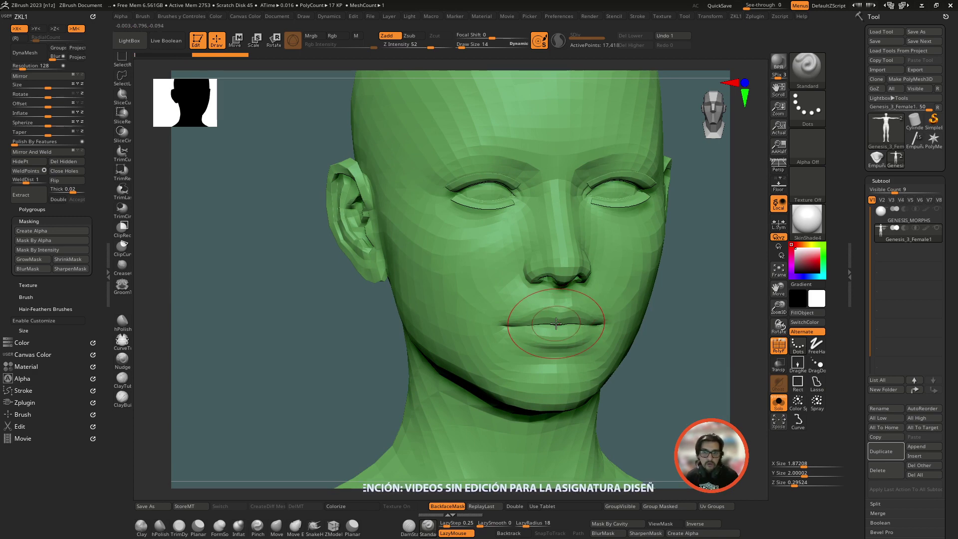
mouse_move(639, 363)
left_mouse_down()
mouse_move(654, 368)
mouse_move(639, 374)
left_mouse_up()
left_click_drag(778, 305, 778, 317)
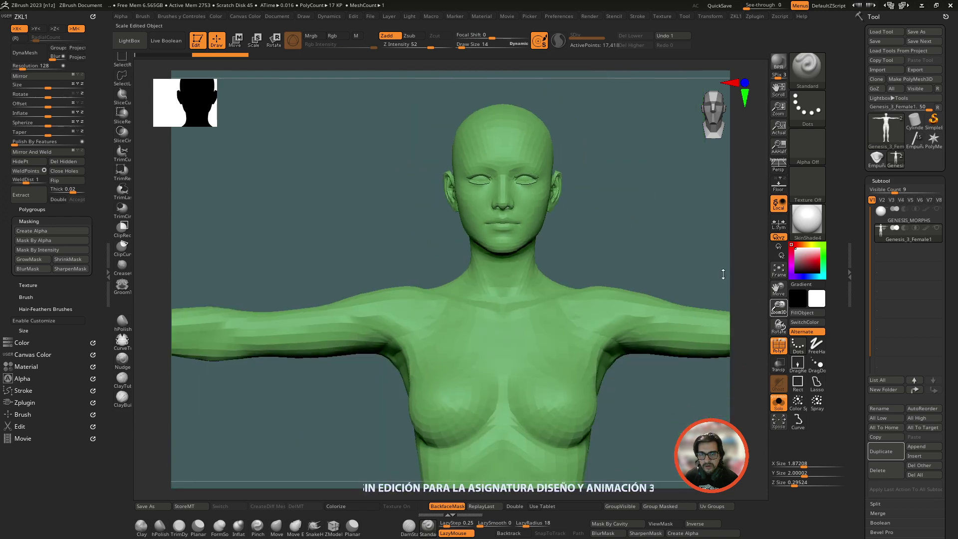
left_click_drag(660, 235, 699, 304, "alt")
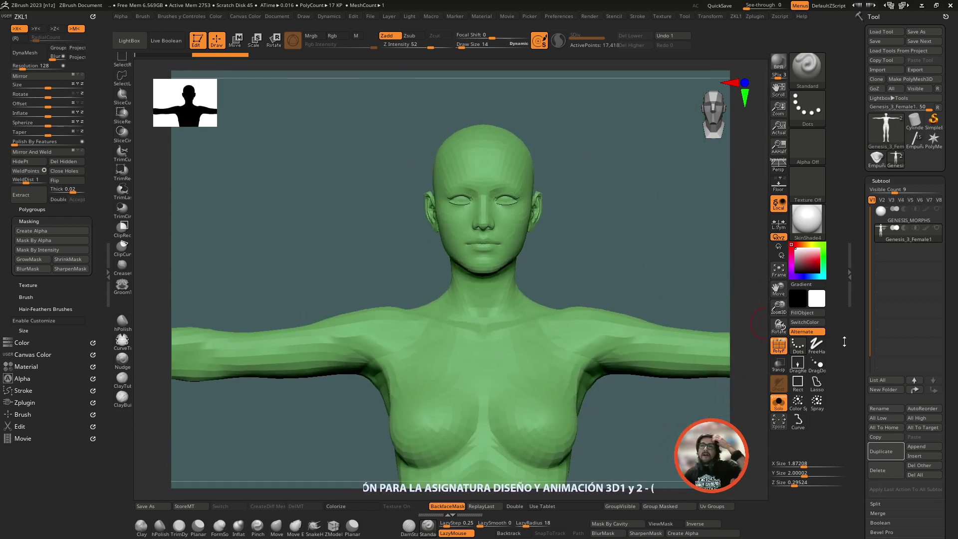
scroll(948, 325, "down", 1)
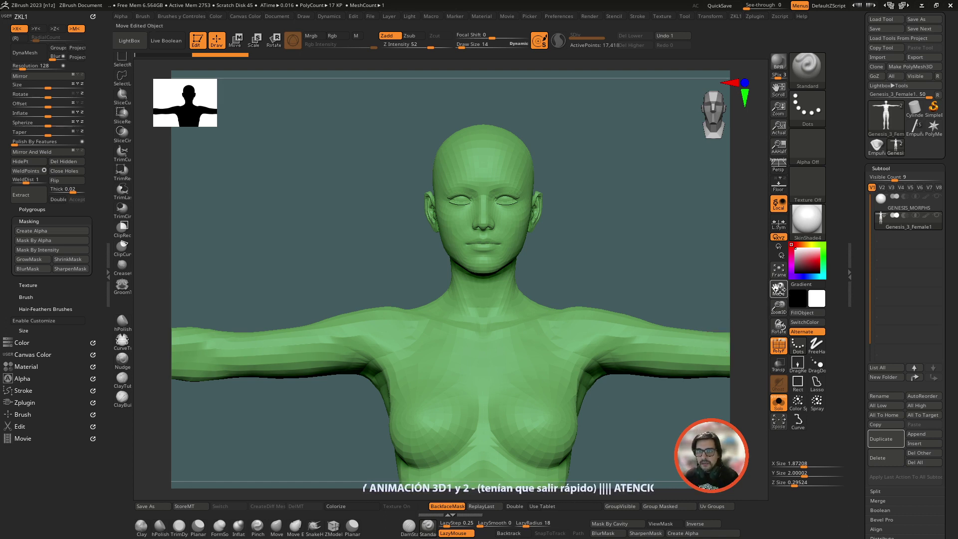
mouse_move(765, 300)
left_mouse_down()
mouse_move(773, 274)
mouse_move(655, 217)
left_mouse_up()
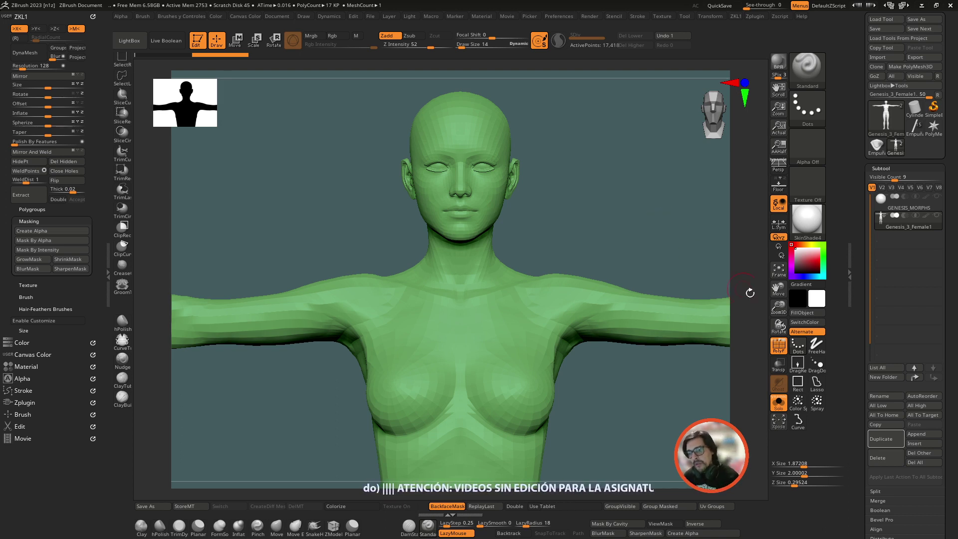
Duplicate the Genesis_3_Female1 subtool
left_click(880, 446)
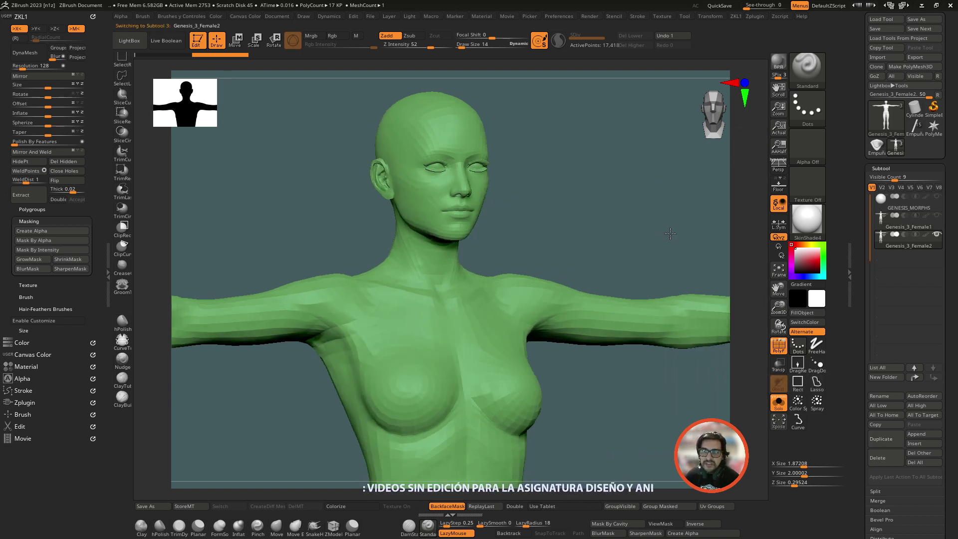
left_click_drag(657, 232, 663, 242)
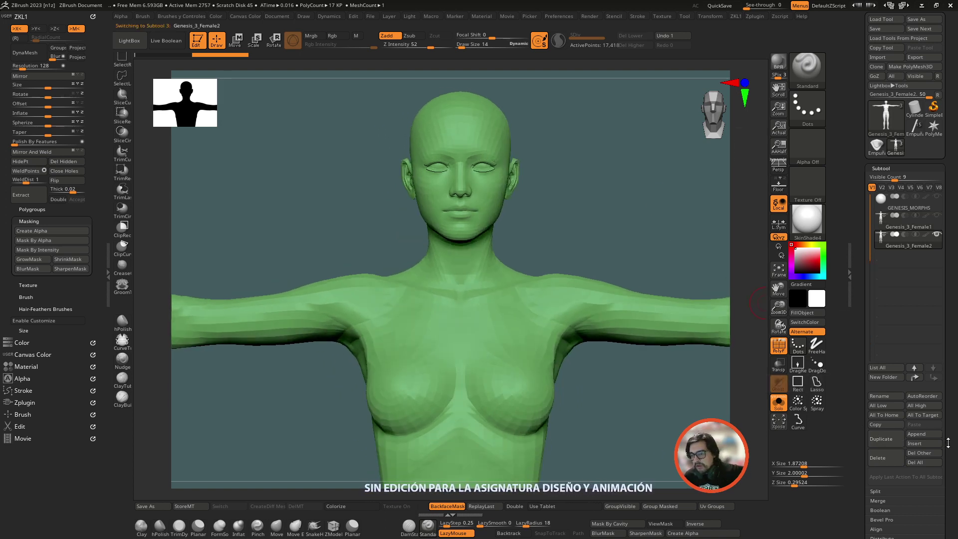
scroll(947, 443, "down", 3)
scroll(947, 442, "down", 2)
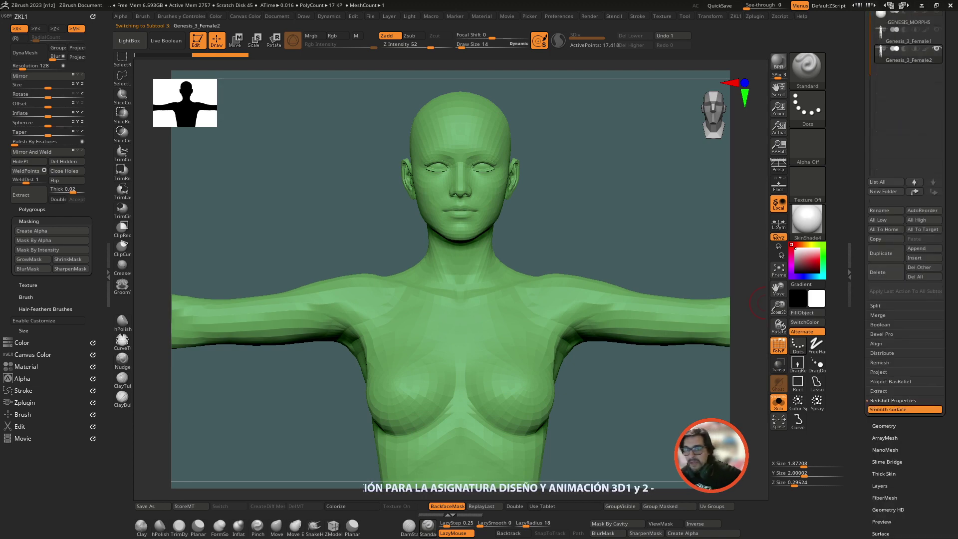
scroll(923, 343, "up", 2)
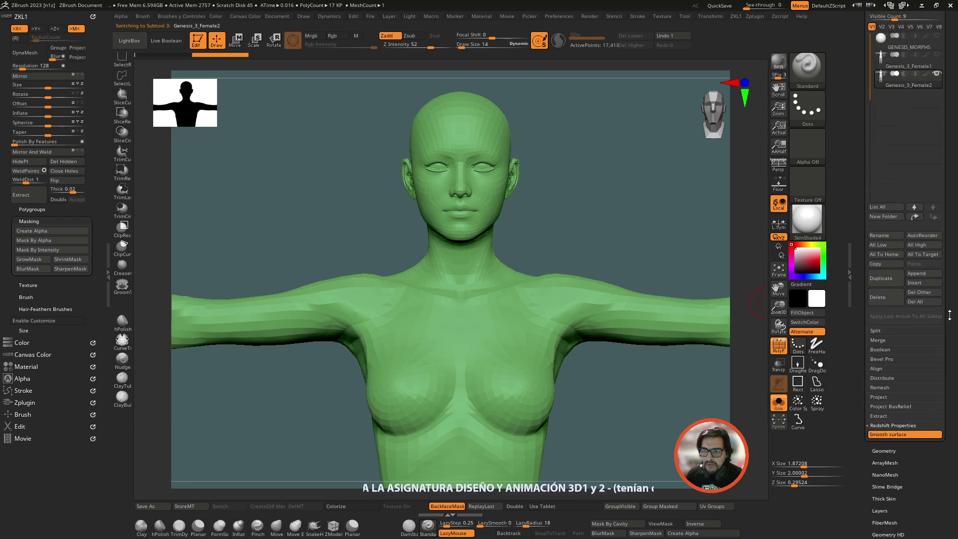
scroll(923, 343, "up", 3)
mouse_move(907, 254)
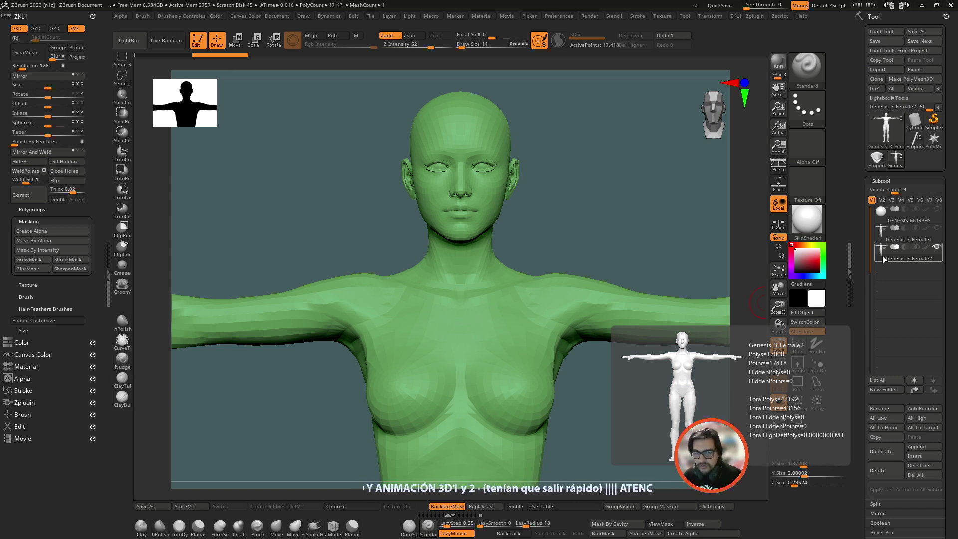
scroll(947, 350, "down", 2)
scroll(944, 402, "down", 1)
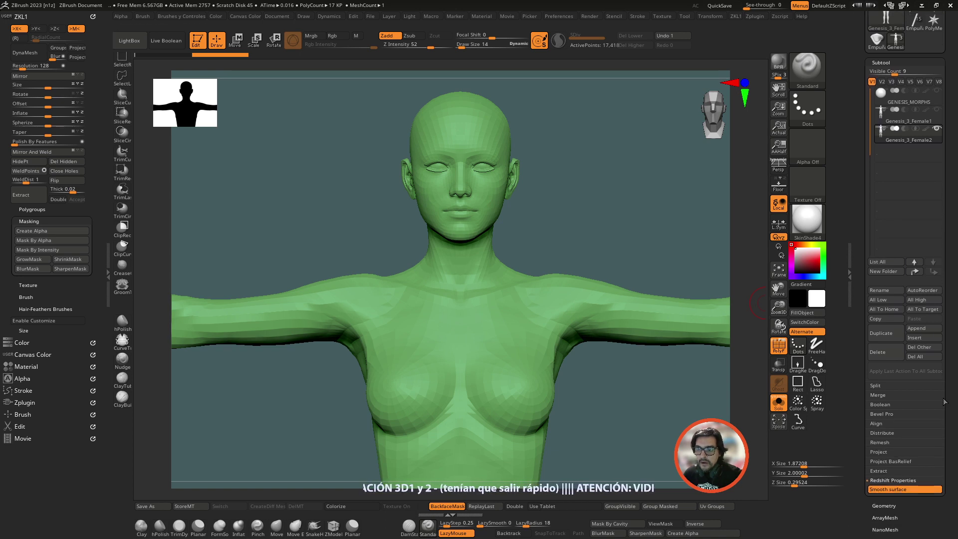
scroll(944, 401, "down", 2)
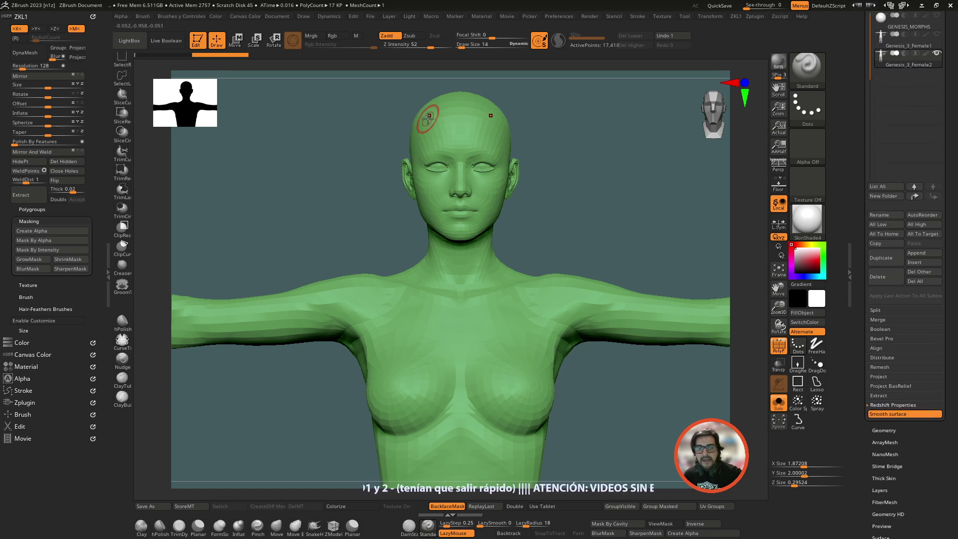
left_click_drag(573, 203, 606, 204)
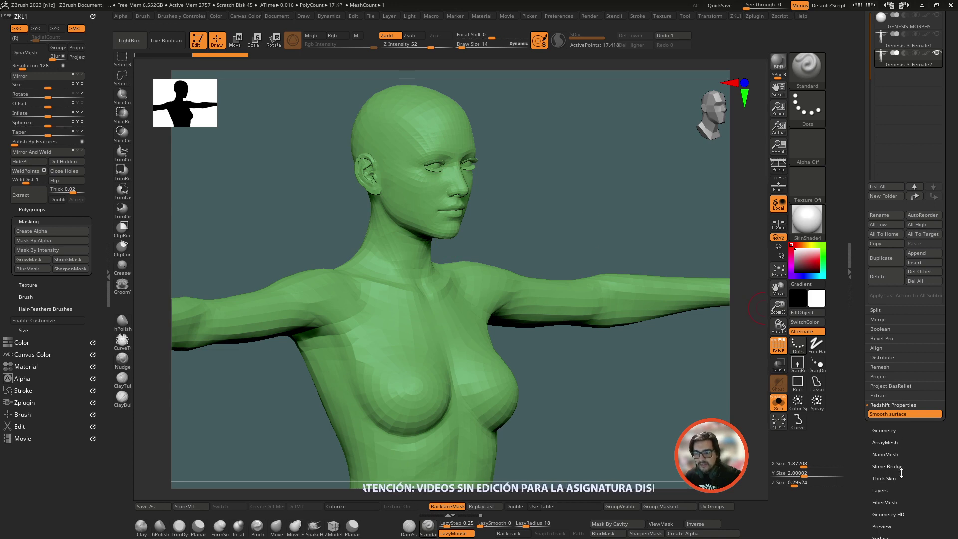
scroll(900, 473, "down", 5)
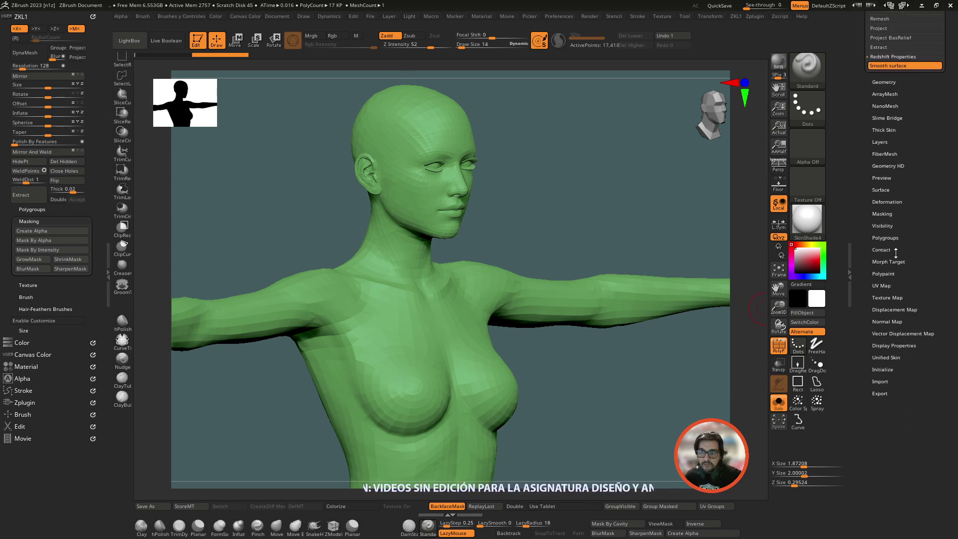
Apply Auto Groups in Tool > Polygroups and check the head's new groups
left_click(896, 238)
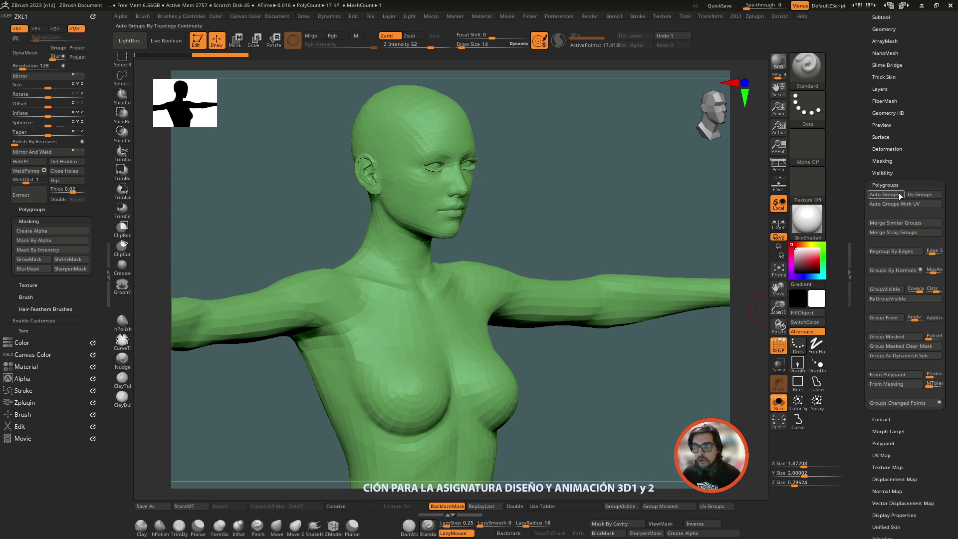
left_click(899, 193)
left_click_drag(591, 208, 566, 207, "shift")
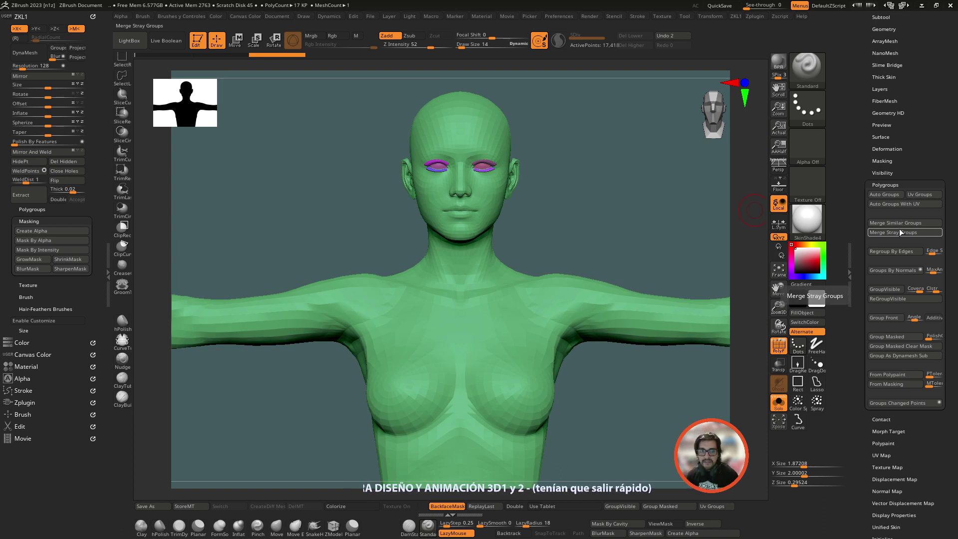
mouse_move(621, 257)
left_mouse_down()
mouse_move(768, 295)
mouse_move(614, 301)
mouse_move(545, 231)
left_mouse_up()
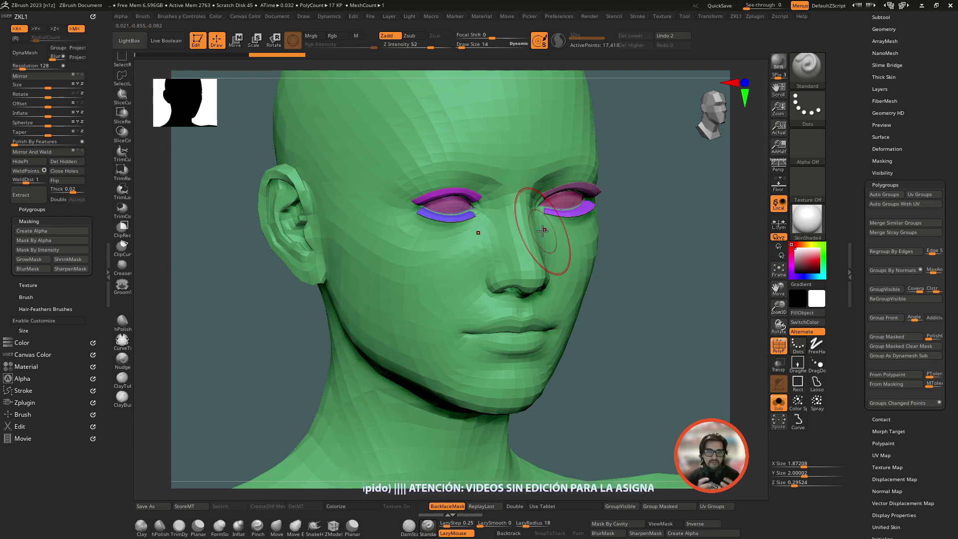
left_click_drag(622, 327, 620, 336)
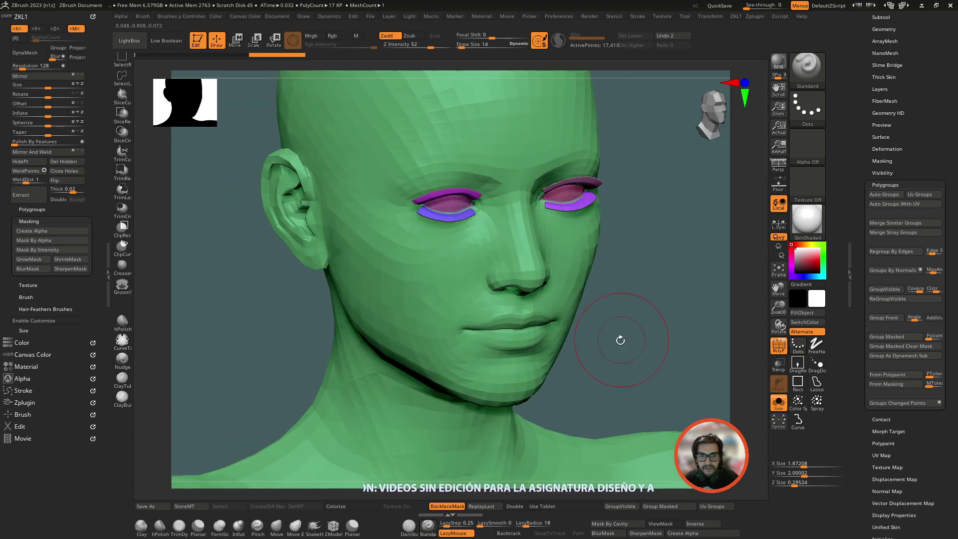
Toggle Double display on and off while inspecting under the face and the ear
left_click(530, 509)
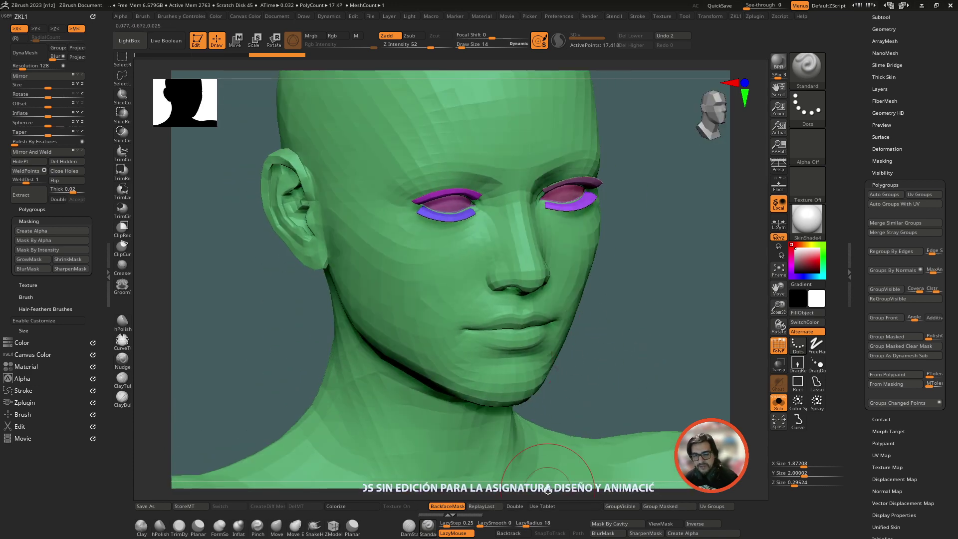
left_click_drag(614, 383, 489, 484)
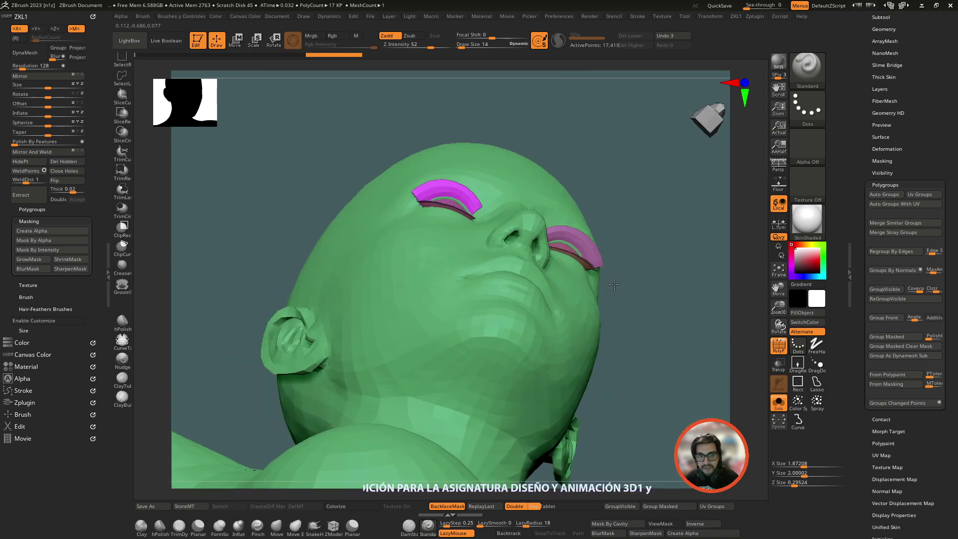
left_click(514, 506)
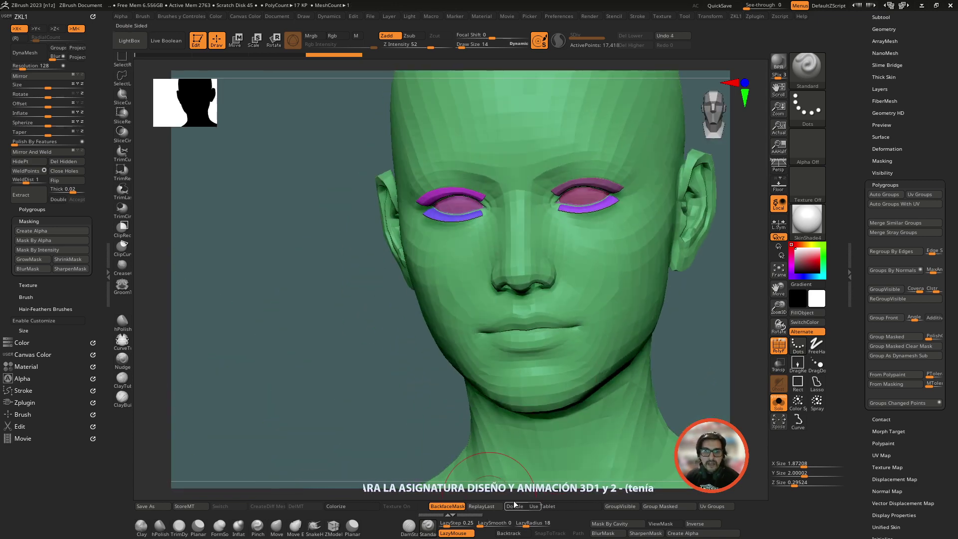
left_click_drag(697, 366, 721, 368)
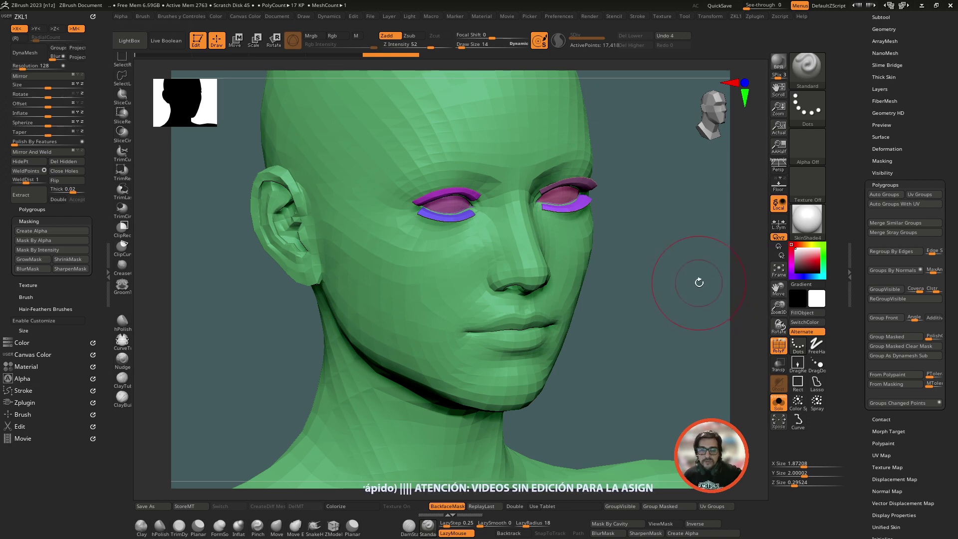
scroll(699, 283, "down", 2)
scroll(648, 230, "down", 2)
scroll(641, 219, "down", 2)
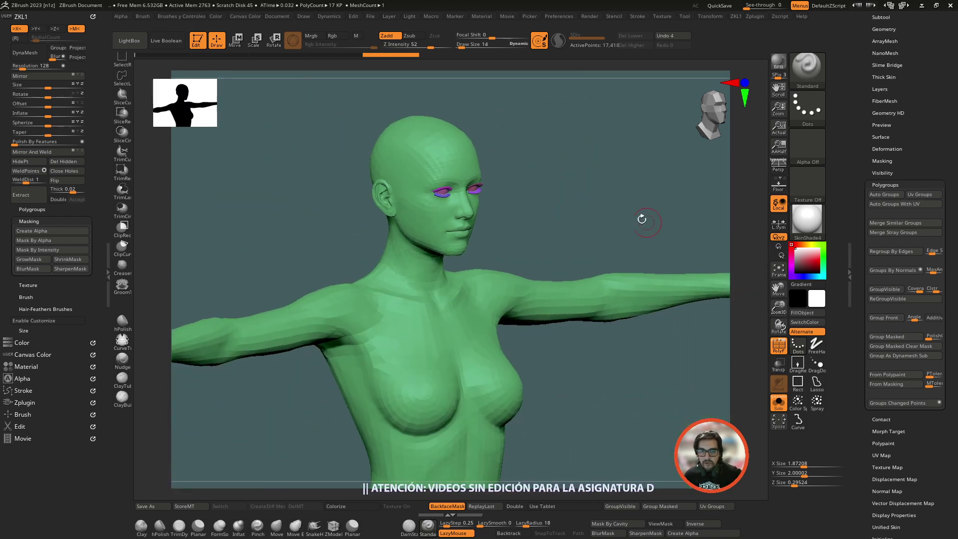
left_click_drag(641, 219, 613, 220)
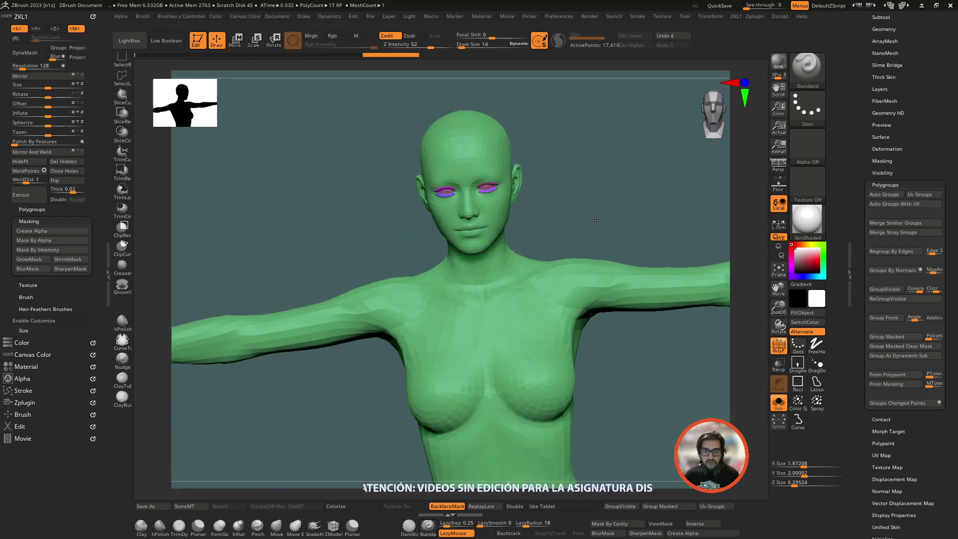
left_click(777, 344)
left_click_drag(665, 229, 641, 235)
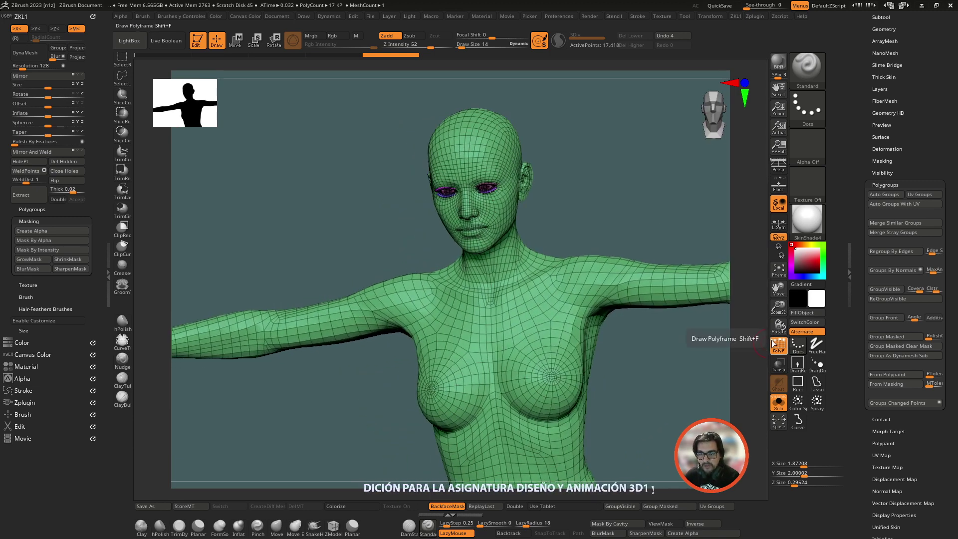
mouse_move(695, 367)
left_mouse_down()
mouse_move(665, 398)
mouse_move(633, 314)
mouse_move(638, 376)
mouse_move(655, 398)
mouse_move(623, 366)
mouse_move(628, 386)
left_mouse_up()
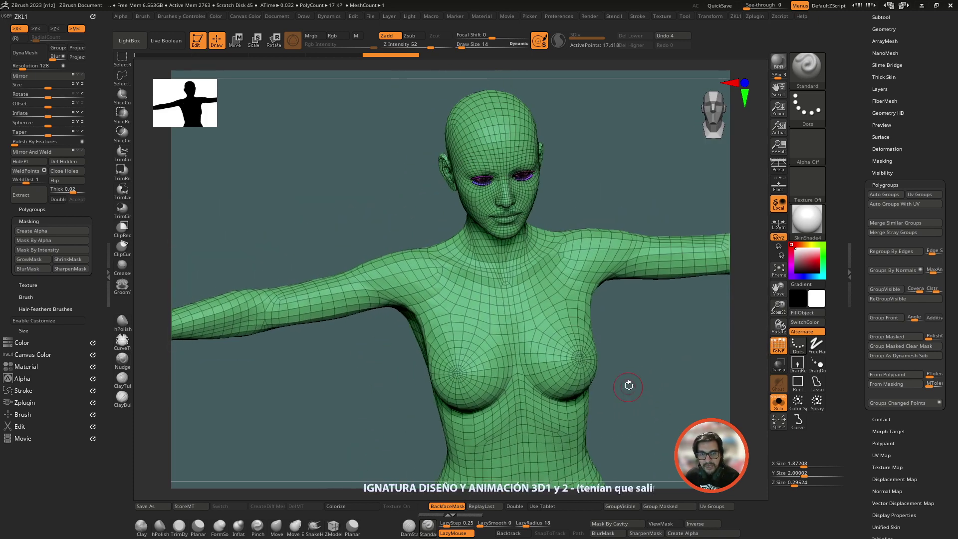
left_click(778, 345)
left_click_drag(713, 349, 693, 352)
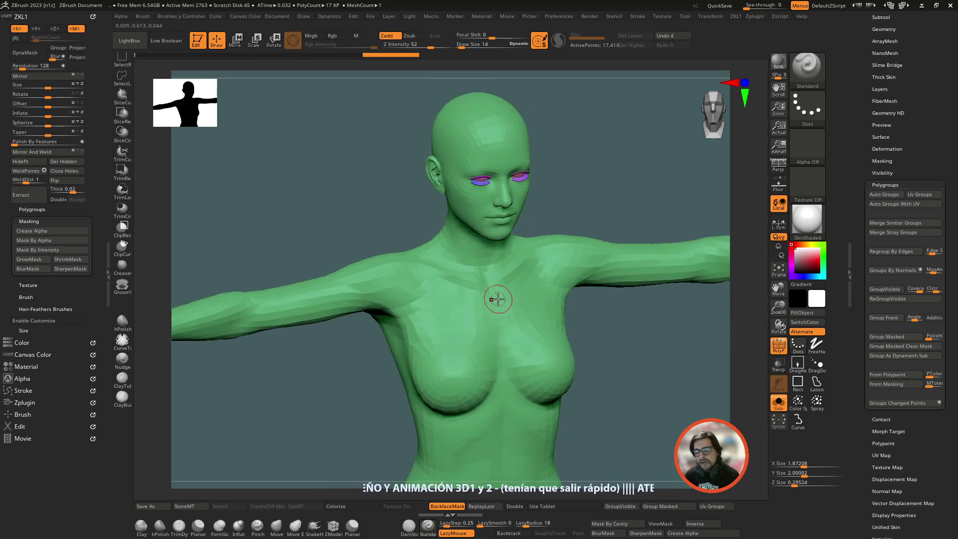
left_click_drag(620, 387, 615, 375, "shift")
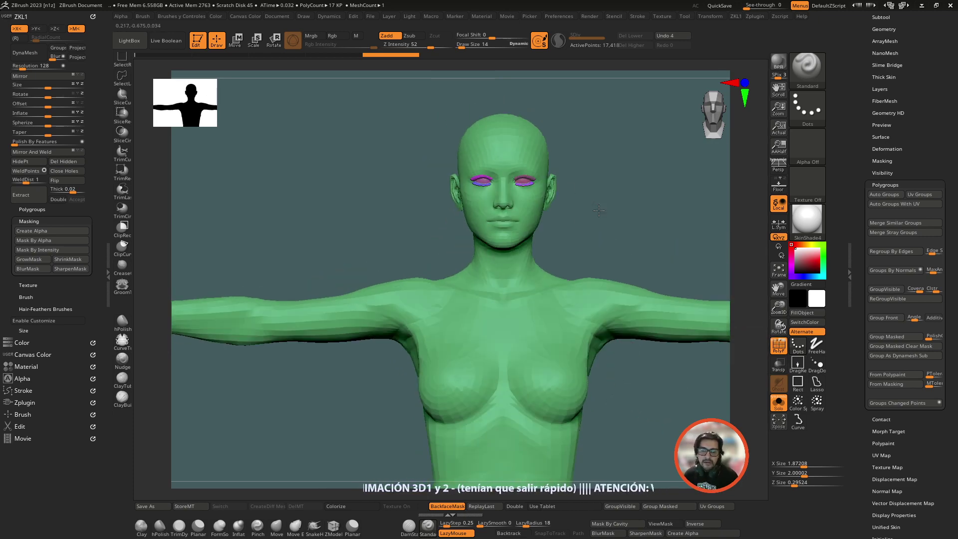
Ctrl+Shift-click the green body polygroup to hide the purple eye pieces
left_click_drag(598, 210, 609, 245)
left_click_drag(649, 394, 661, 402)
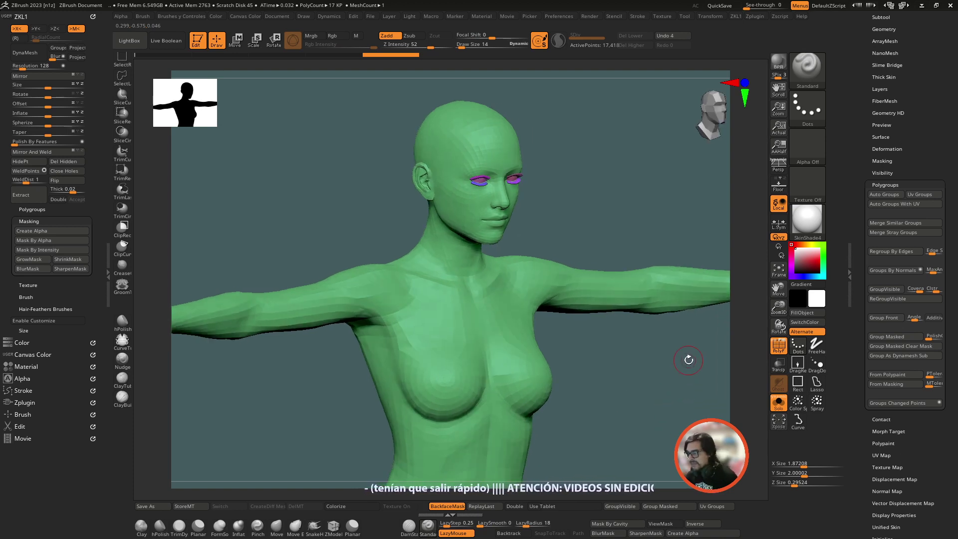
key("ctrl+shift")
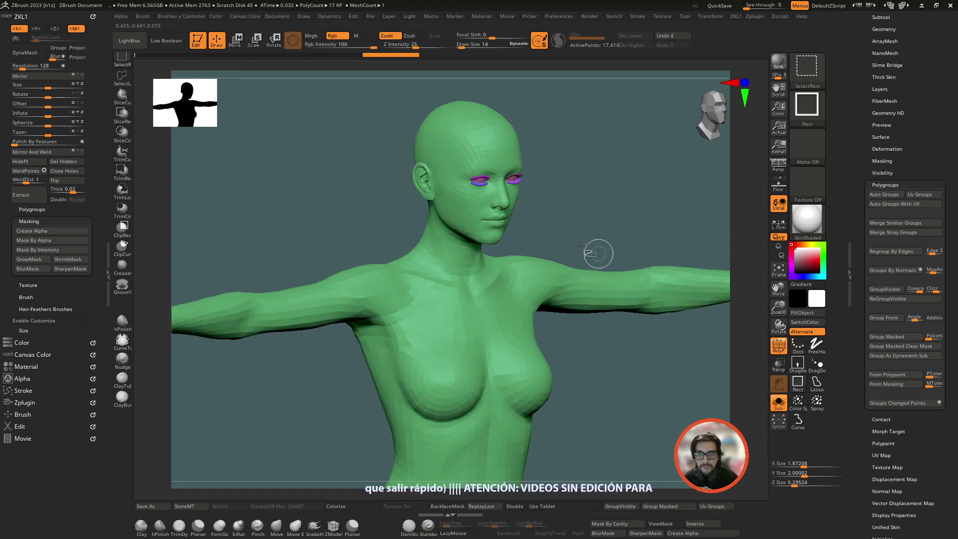
left_click(512, 308, "ctrl+shift")
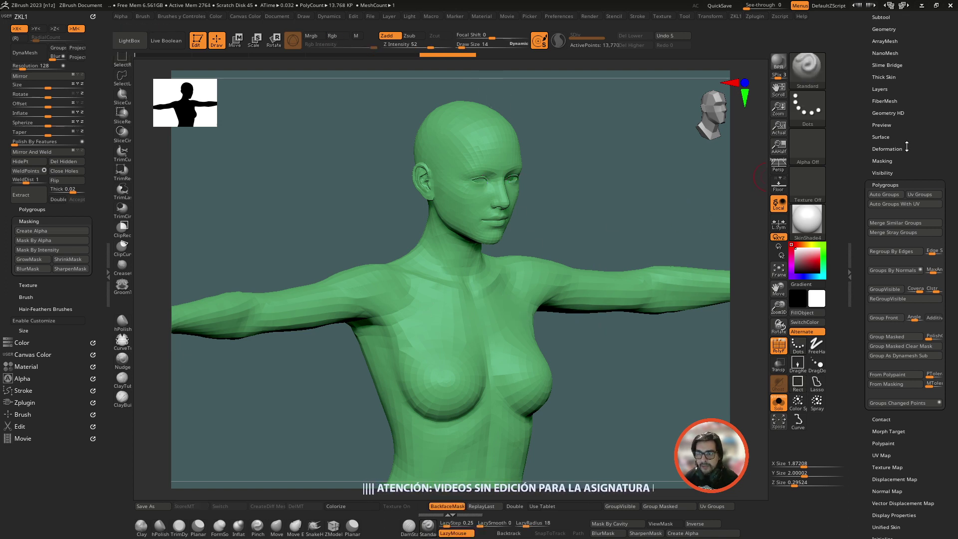
scroll(913, 207, "up", 4)
scroll(912, 207, "up", 1)
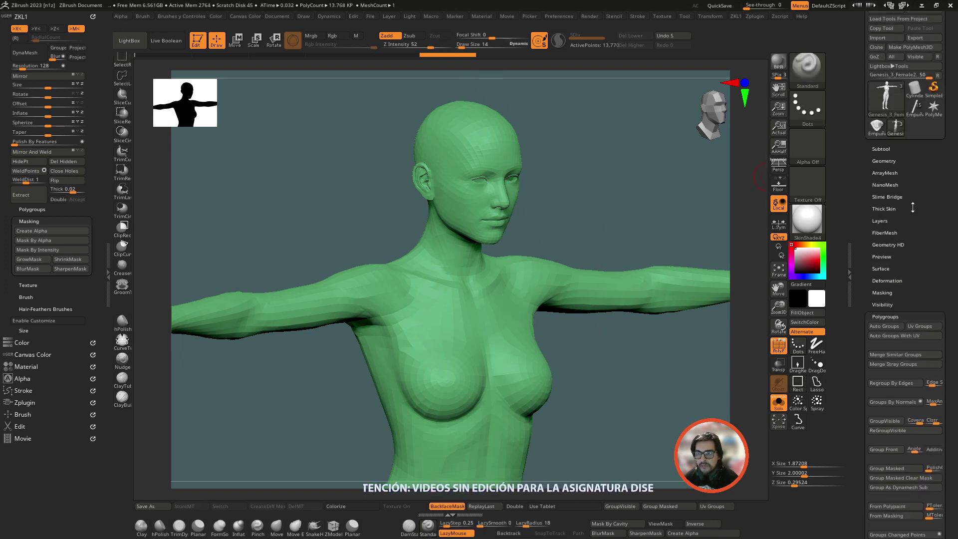
Expand Geometry > Modify Topology to reach the Del Hidden option
left_click(890, 161)
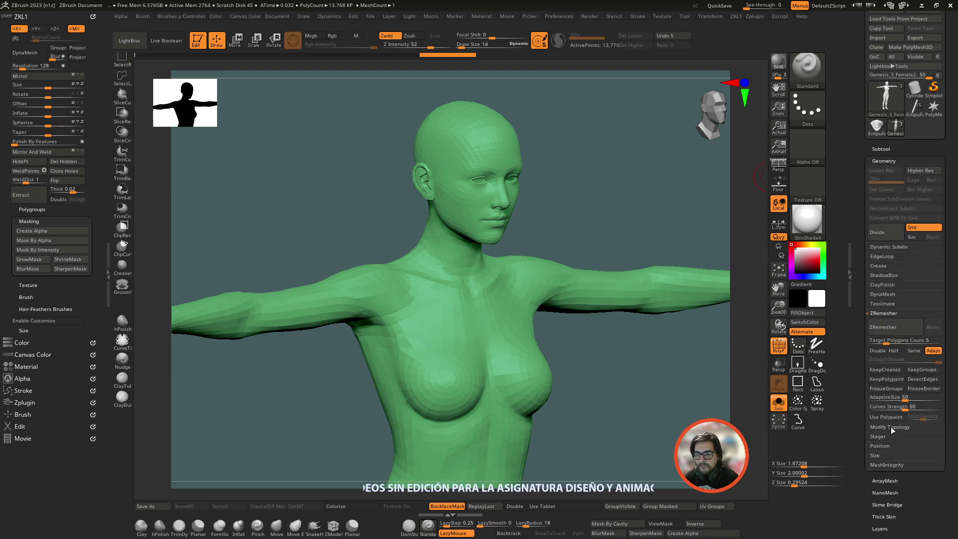
left_click(890, 427)
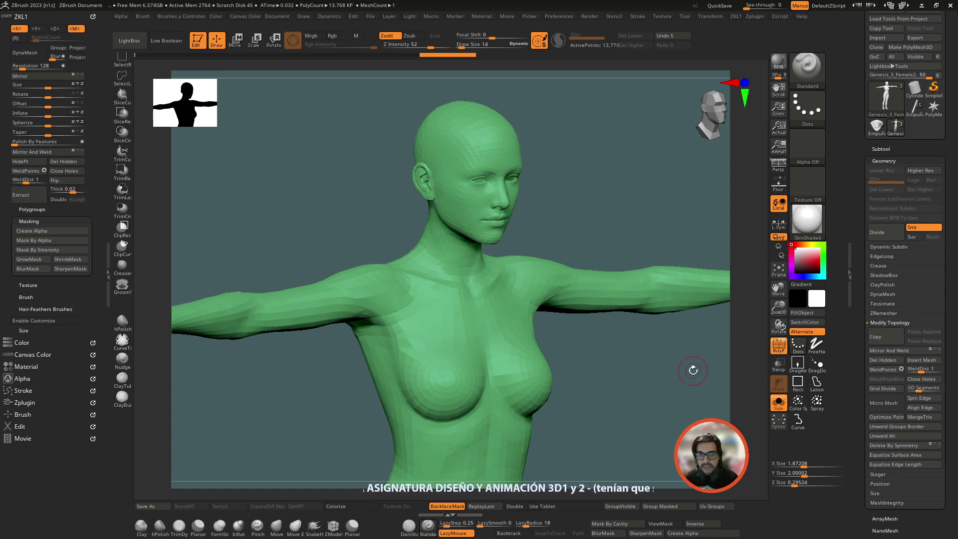
key("ctrl+shift")
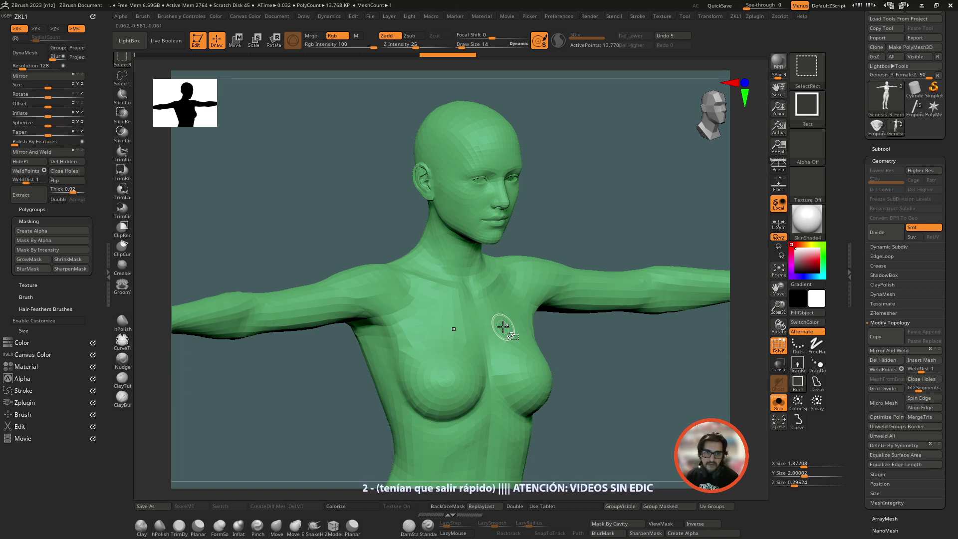
key("ctrl+shift")
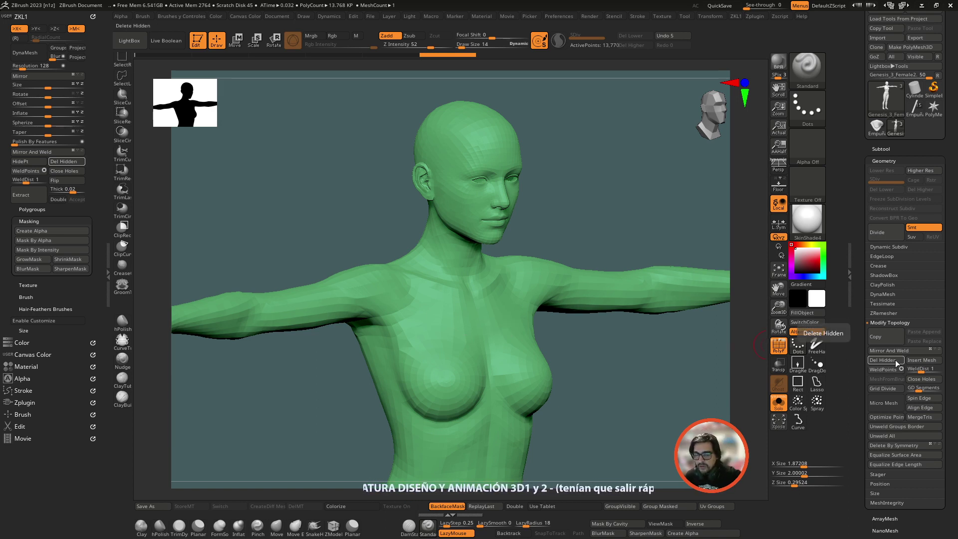
key("ctrl+shift")
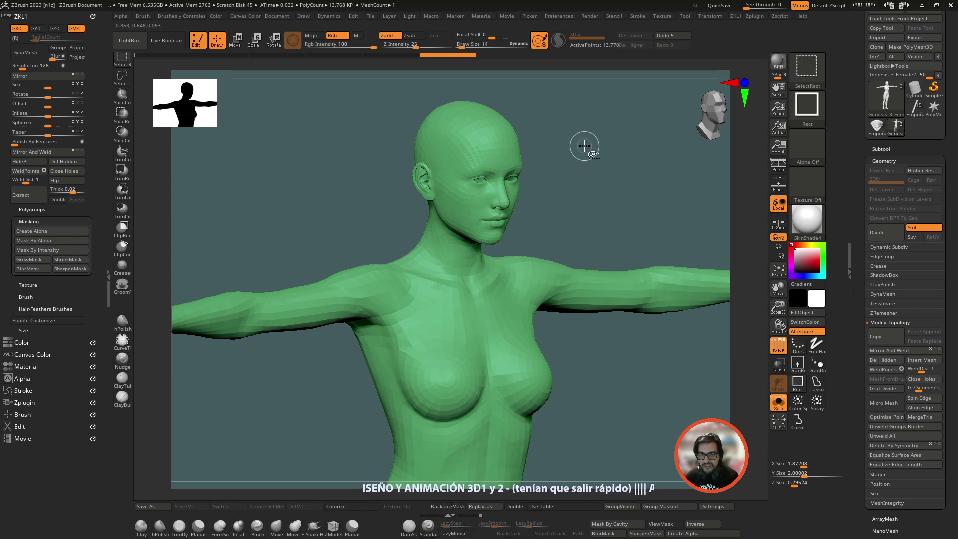
Invert visibility to show only the hidden eye and teeth pieces and inspect them
left_click_drag(595, 97, 640, 148, "ctrl+shift")
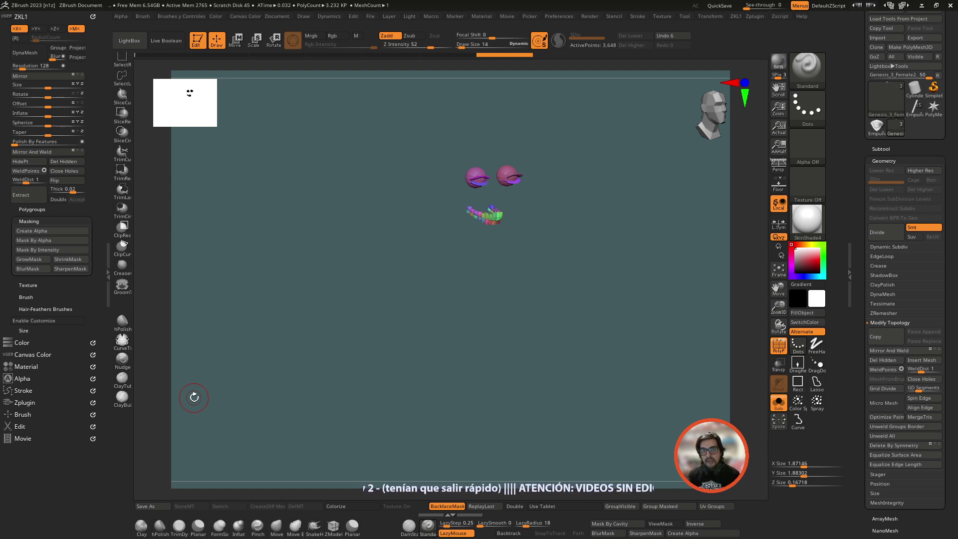
mouse_move(342, 406)
left_mouse_down()
mouse_move(421, 337)
mouse_move(296, 207)
left_mouse_up()
left_click_drag(492, 297, 532, 279)
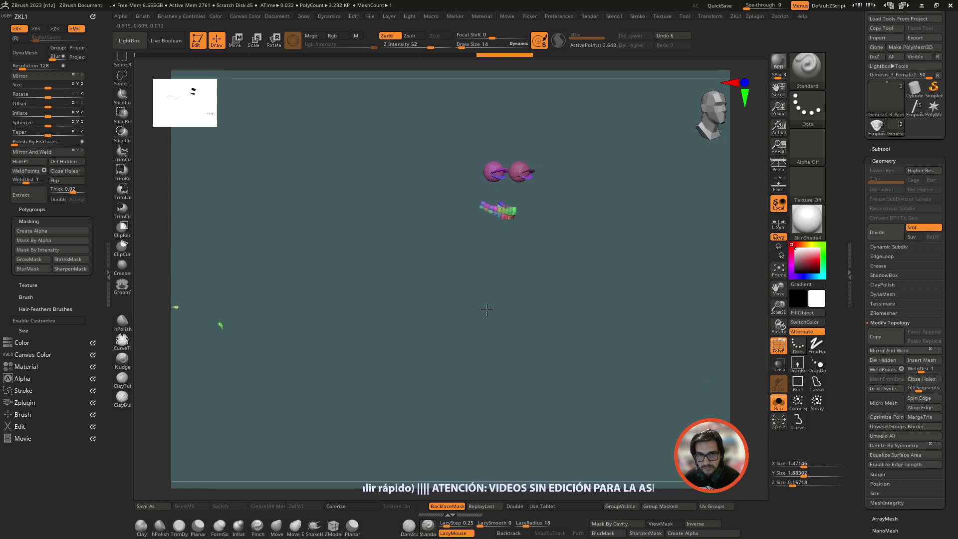
Unhide the whole body mesh and apply Del Hidden
key("ctrl+shift")
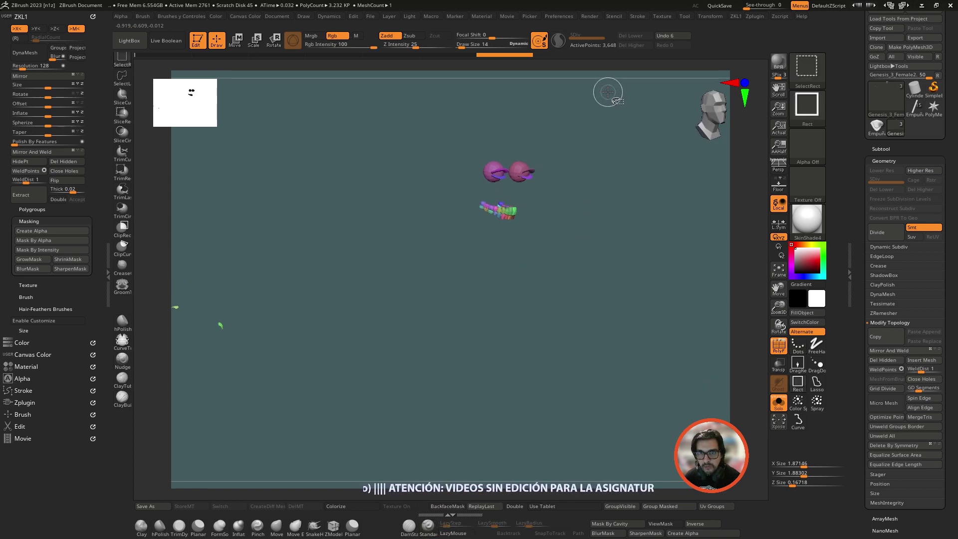
left_click_drag(608, 92, 647, 168, "ctrl+shift")
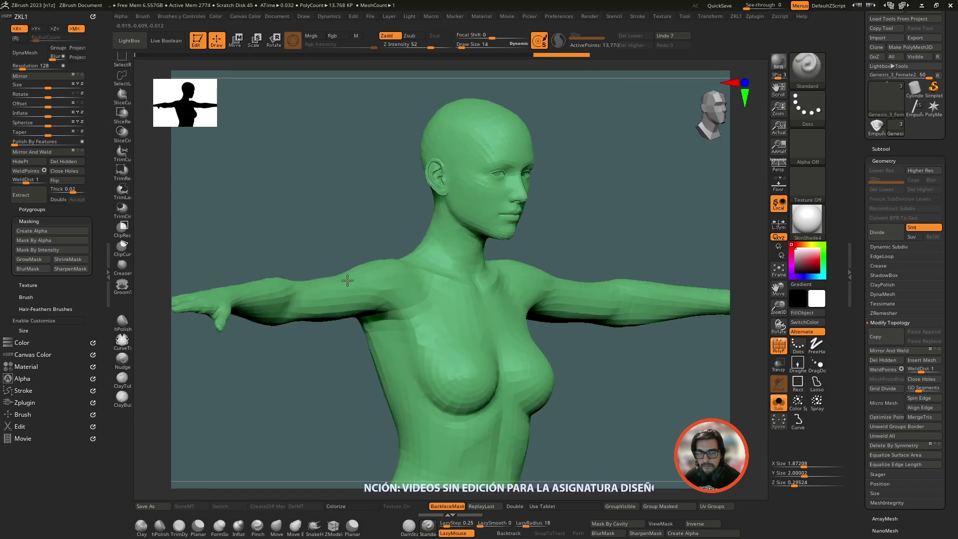
left_click_drag(554, 160, 553, 167)
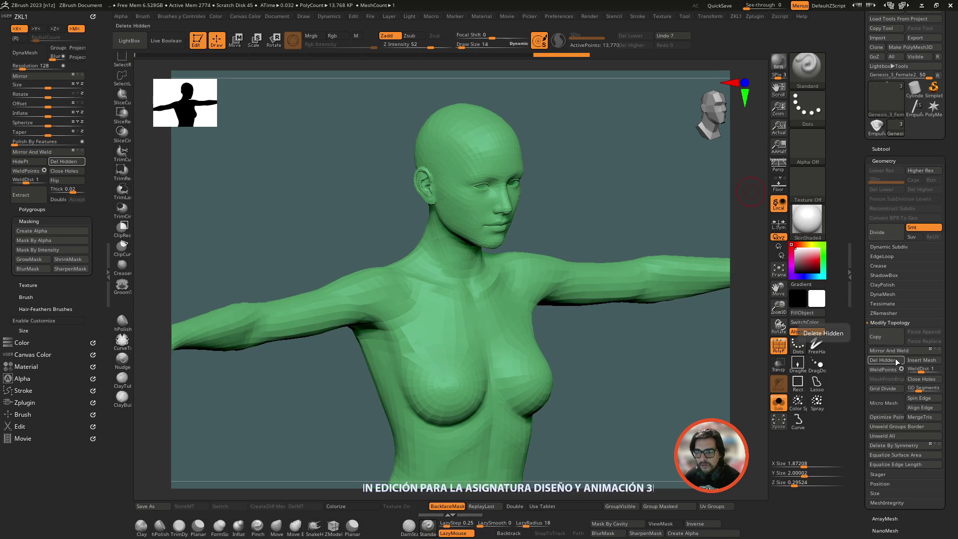
left_click(896, 360)
left_click_drag(649, 369, 683, 368, "shift")
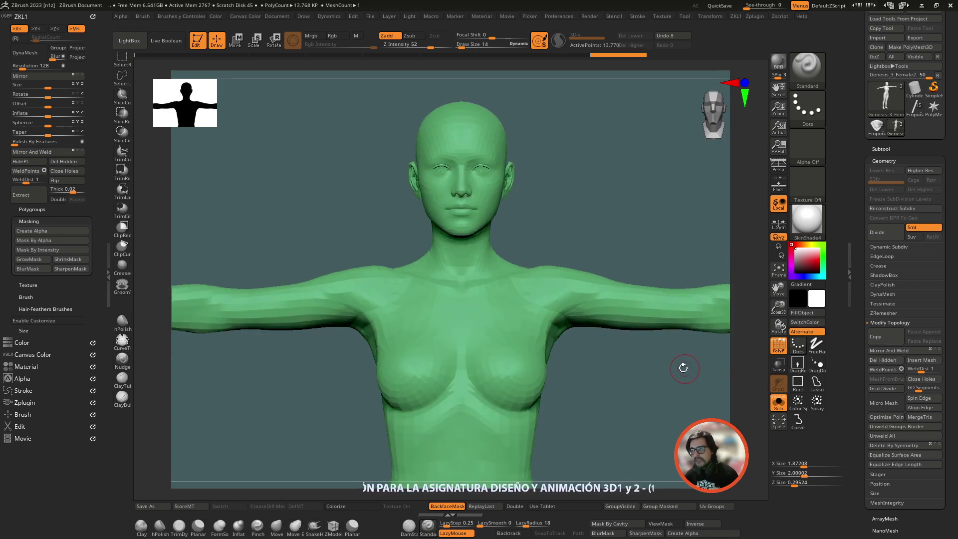
left_click(883, 161)
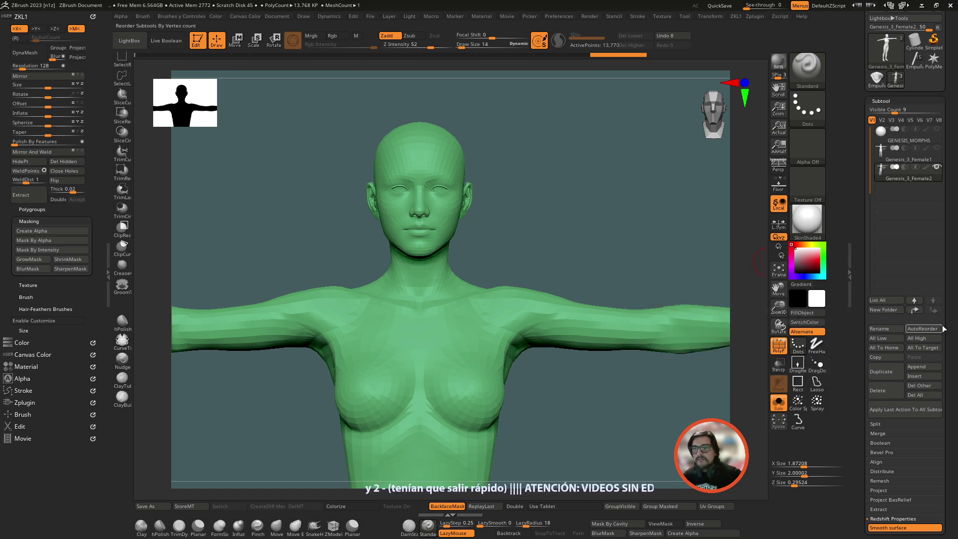
scroll(951, 247, "down", 5)
scroll(951, 247, "down", 2)
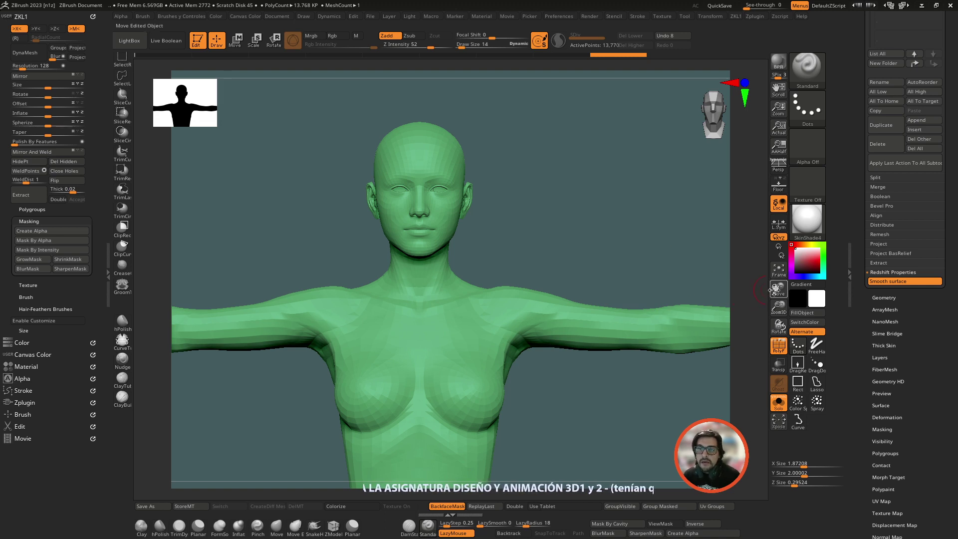
left_click_drag(778, 288, 776, 291)
left_click(895, 298)
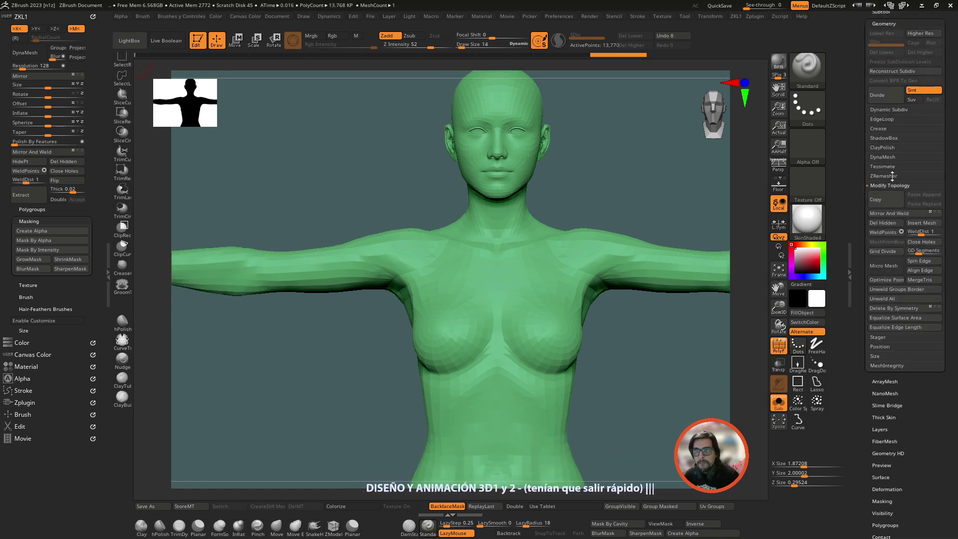
Divide the body mesh up to SDiv 5, about 3.524 million points
scroll(948, 132, "up", 3)
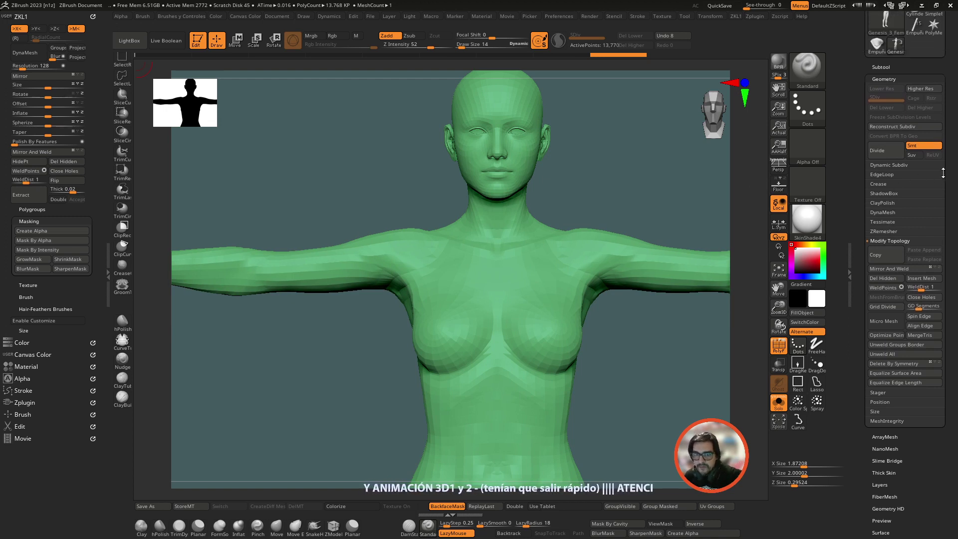
left_click_drag(641, 165, 780, 313)
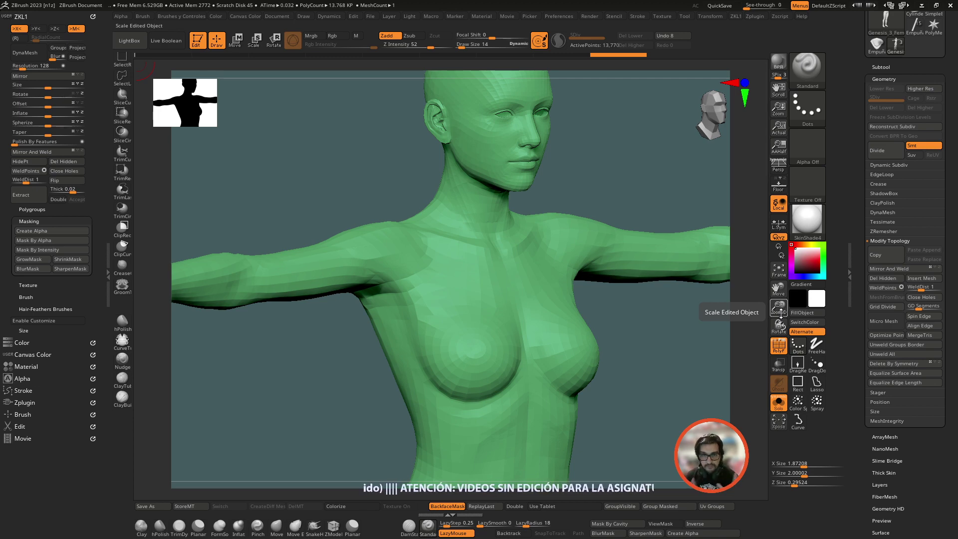
mouse_move(690, 368)
left_mouse_down()
mouse_move(690, 404)
mouse_move(703, 389)
left_mouse_up()
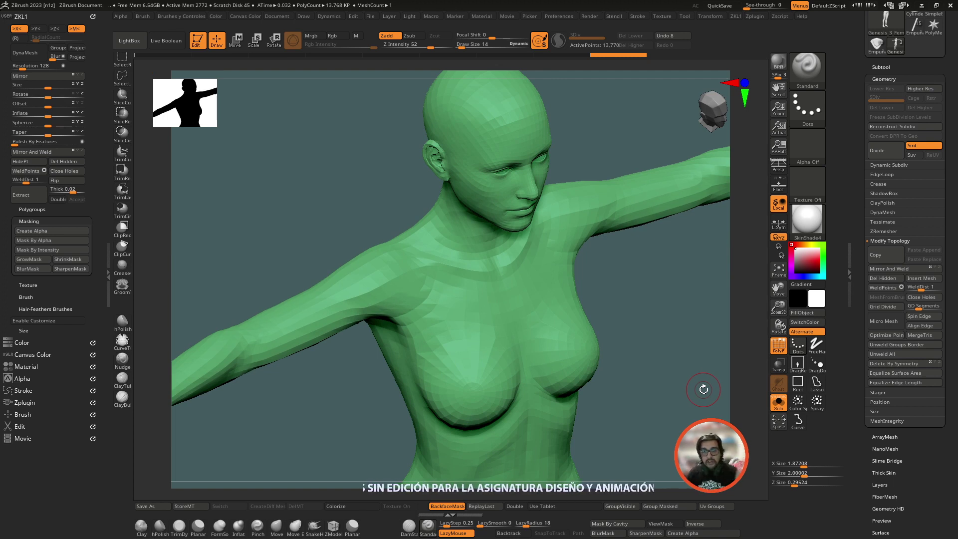
left_click(874, 156)
left_click(873, 157)
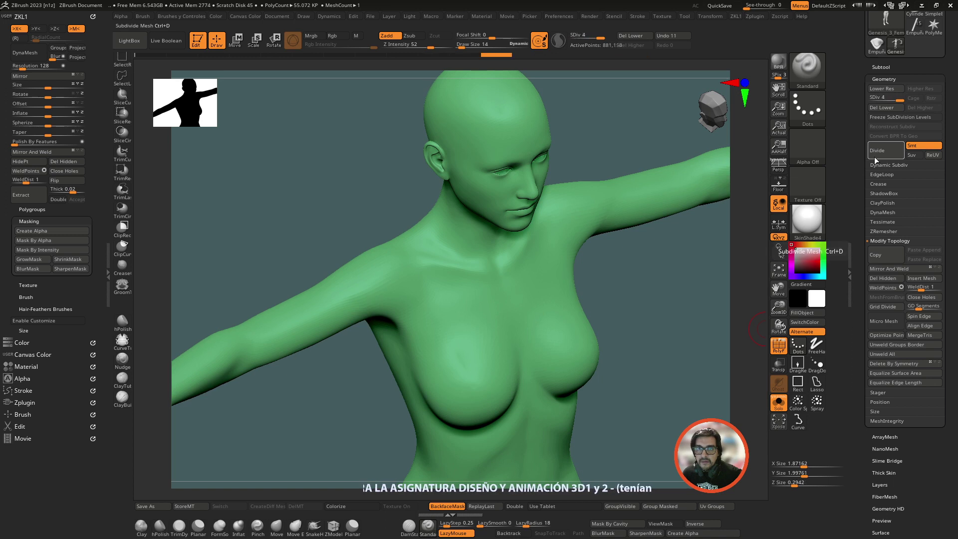
left_click(875, 157)
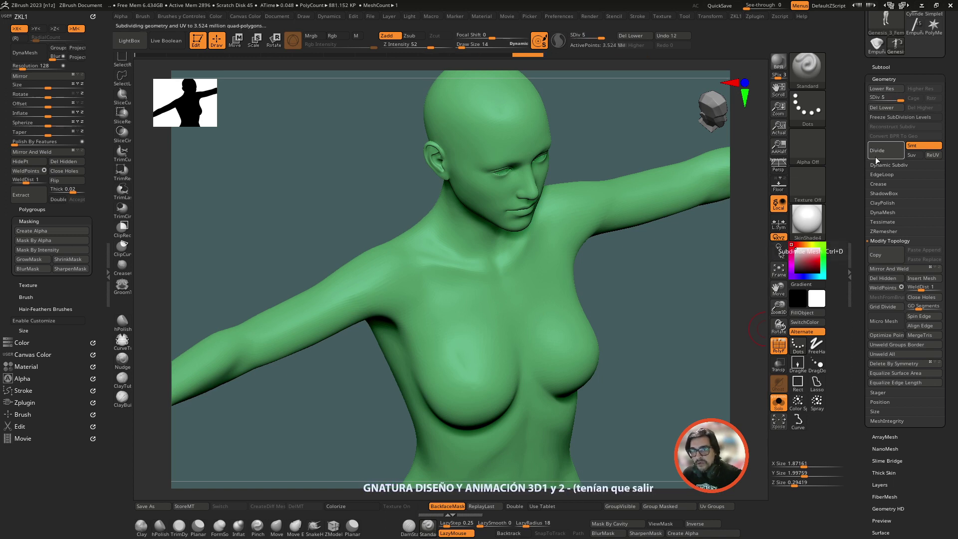
left_click_drag(713, 309, 694, 282, "shift")
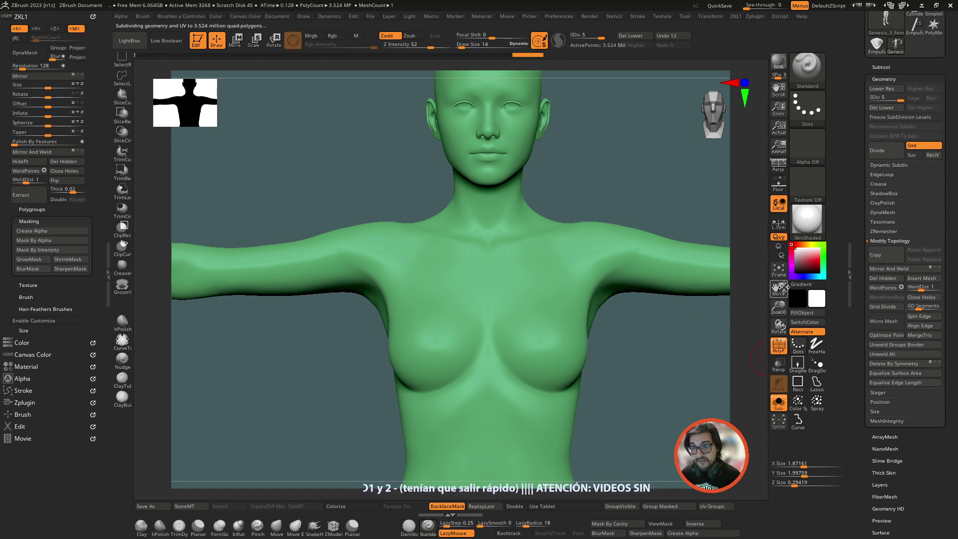
Collapse Geometry and frame Genesis_3_Female2's chest and raised arm close up
mouse_move(778, 327)
left_mouse_down()
mouse_move(654, 379)
mouse_move(643, 349)
left_mouse_up()
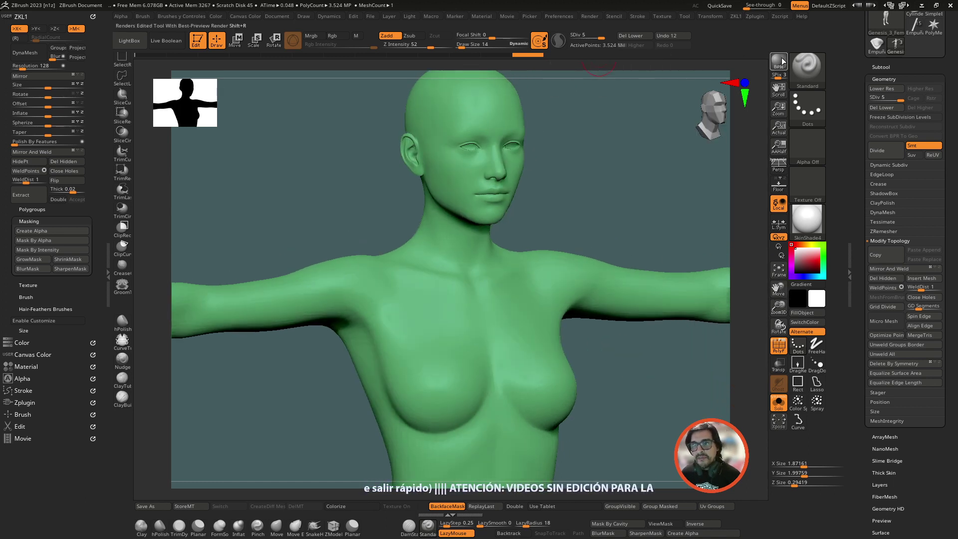
left_click(875, 77)
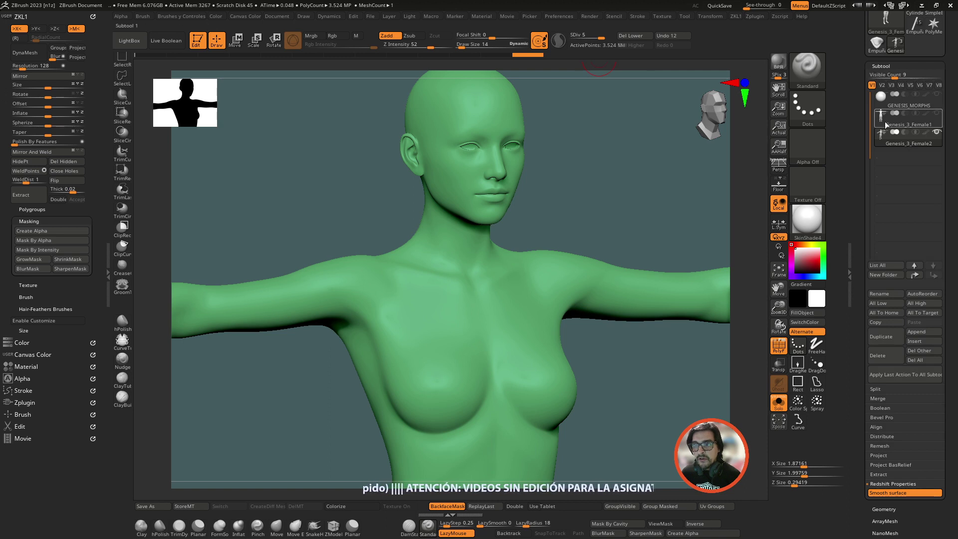
mouse_move(898, 138)
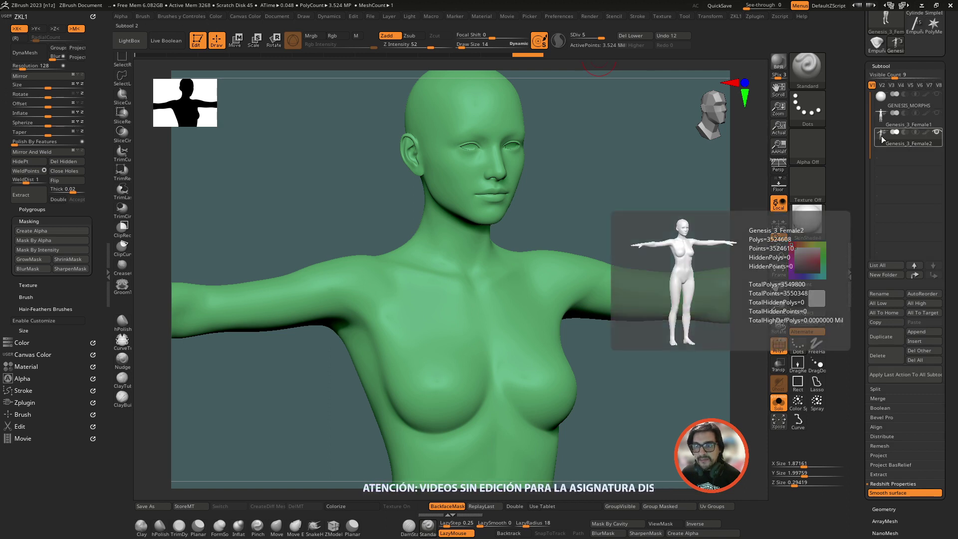
left_click_drag(688, 377, 684, 374)
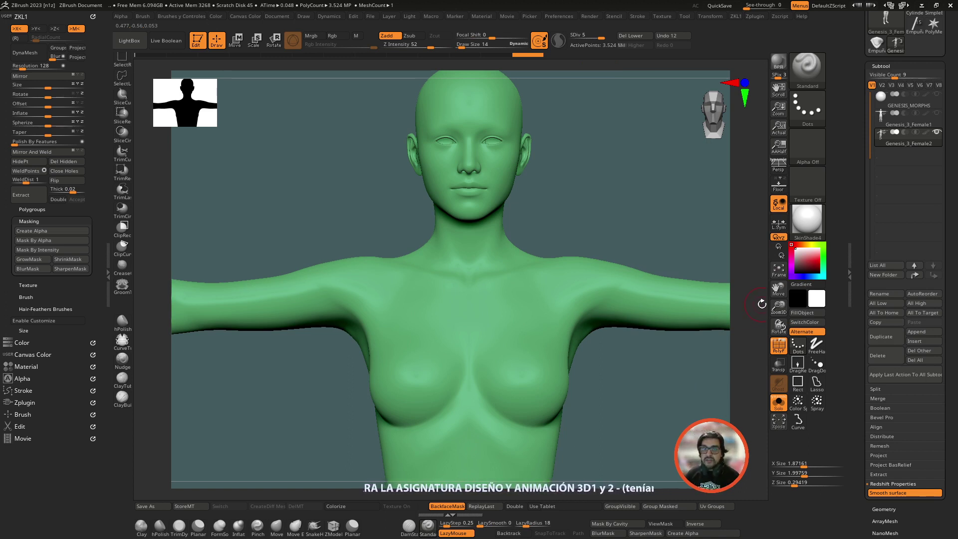
left_click_drag(778, 289, 808, 269)
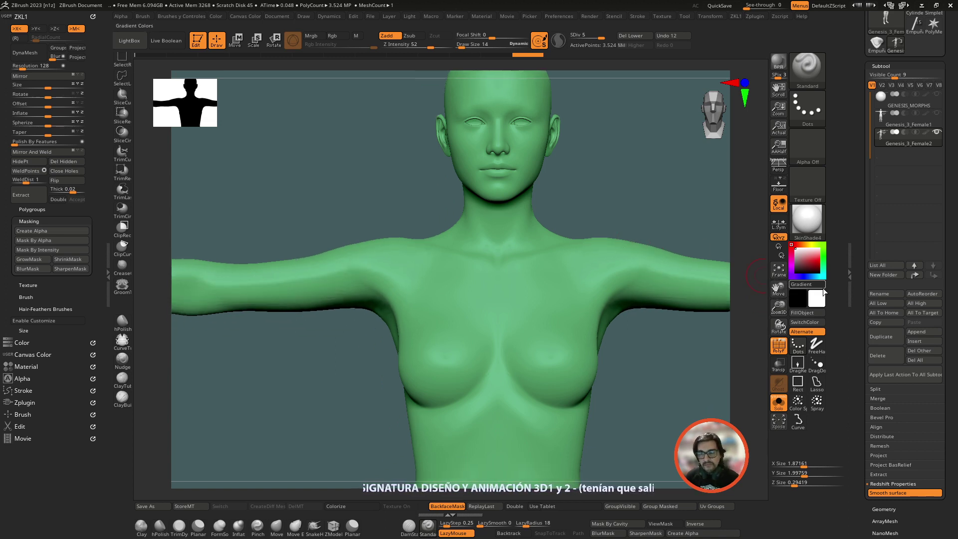
mouse_move(778, 305)
left_mouse_down()
mouse_move(765, 269)
mouse_move(778, 282)
mouse_move(743, 293)
left_mouse_up()
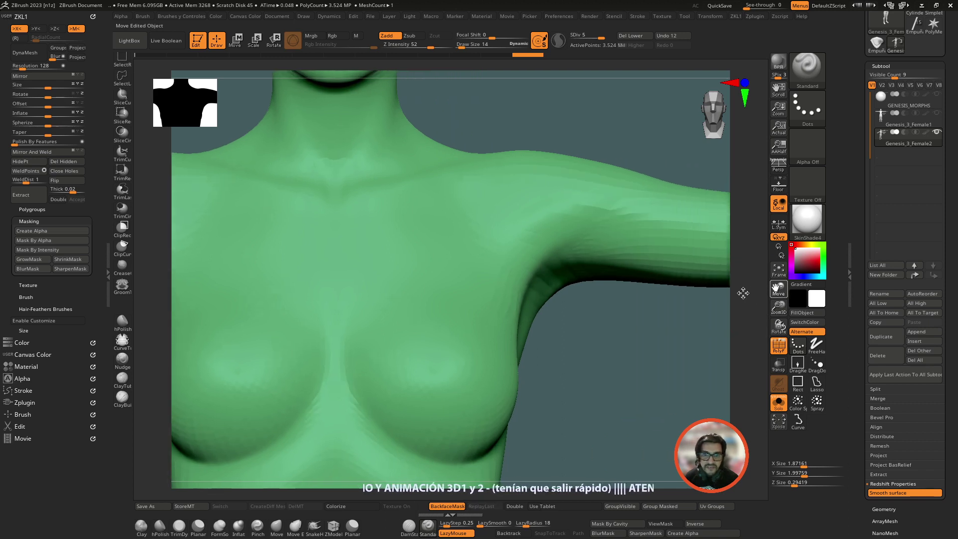
Lasso-mask the chest and shoulder, then orbit to check the mask edge at the armpit
left_click_drag(513, 102, 628, 349, "ctrl")
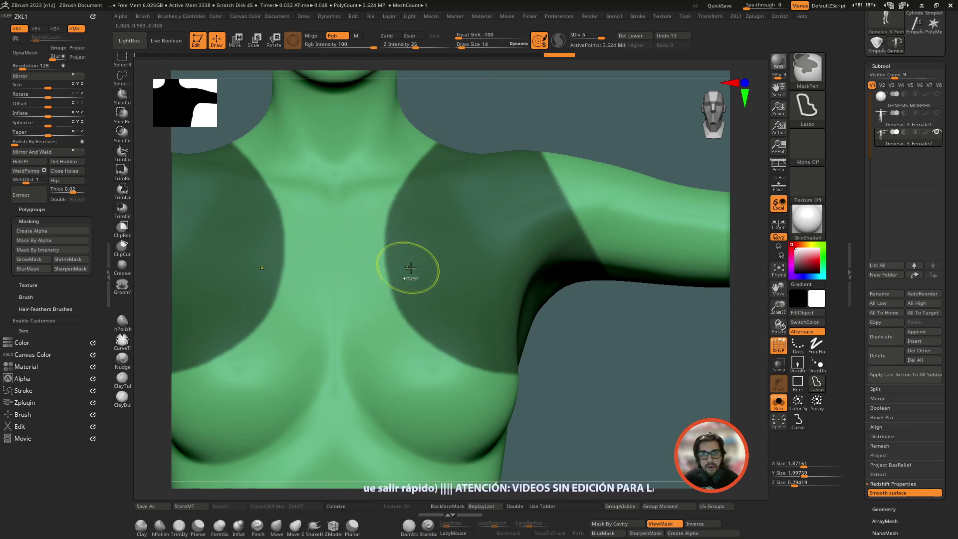
mouse_move(778, 305)
left_mouse_down()
mouse_move(777, 295)
mouse_move(653, 309)
left_mouse_up()
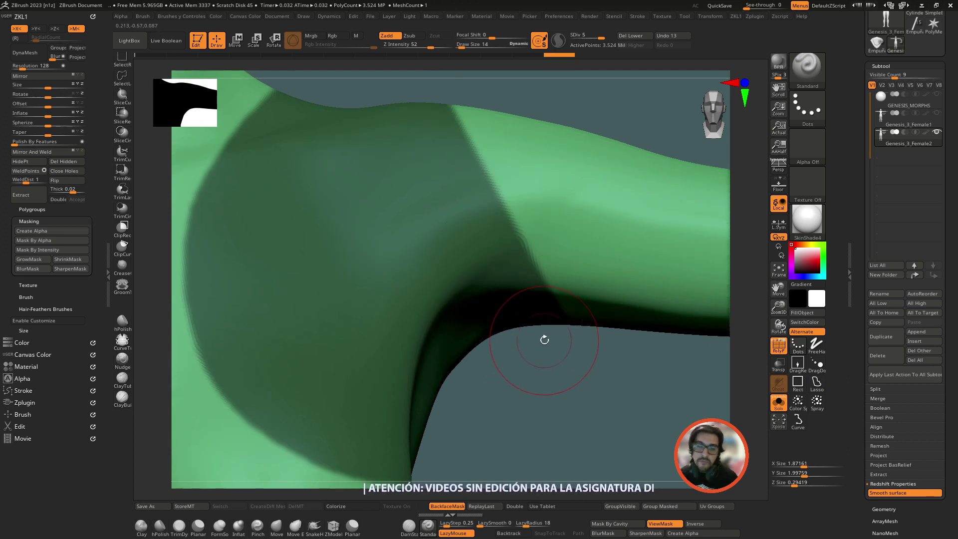
mouse_move(519, 406)
left_mouse_down()
mouse_move(574, 386)
mouse_move(569, 368)
left_mouse_up()
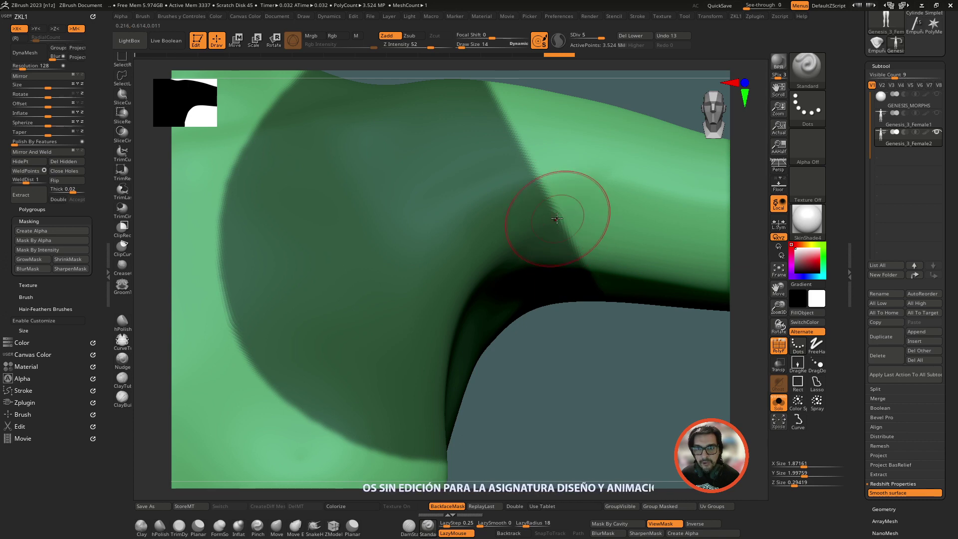
mouse_move(567, 321)
left_mouse_down()
mouse_move(688, 299)
mouse_move(552, 391)
mouse_move(547, 314)
left_mouse_up()
mouse_move(246, 434)
left_mouse_down()
mouse_move(363, 421)
mouse_move(631, 221)
mouse_move(674, 265)
left_mouse_up()
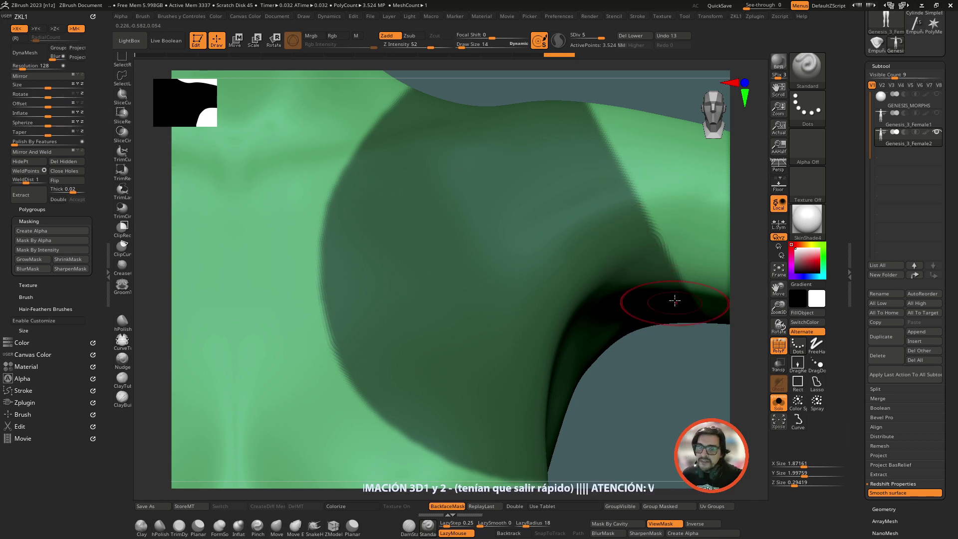
right_click_drag(674, 300, 486, 293, "ctrl")
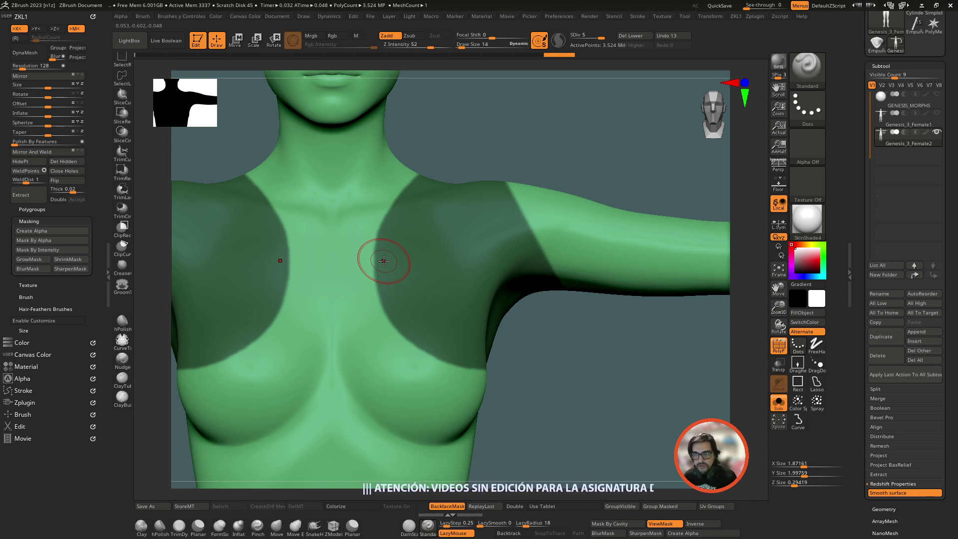
Clear the existing mask and turn on the polygon wireframe
key("ctrl")
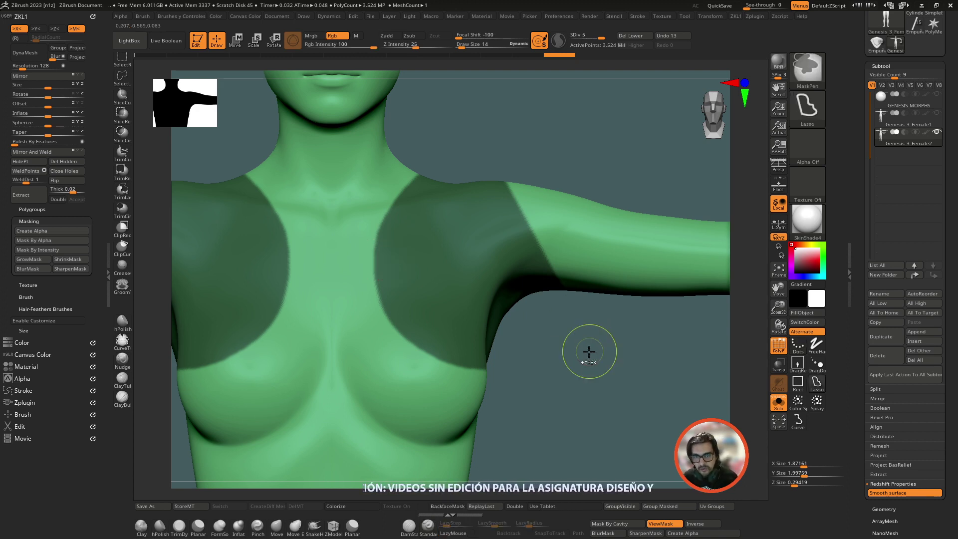
left_click_drag(589, 352, 613, 352, "ctrl")
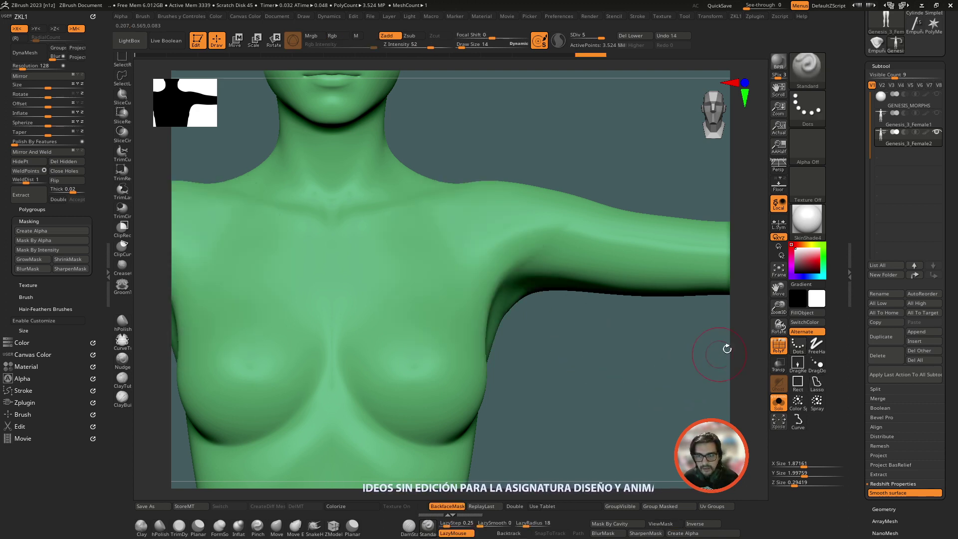
left_click(774, 344)
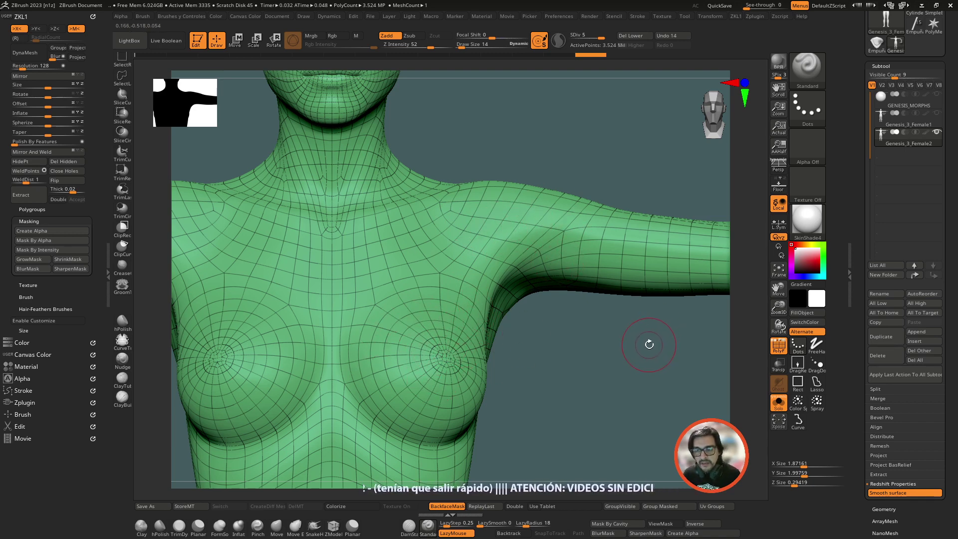
Mask test patches on the chest and armpit, inspect them closely, then clear them
key("shift+f")
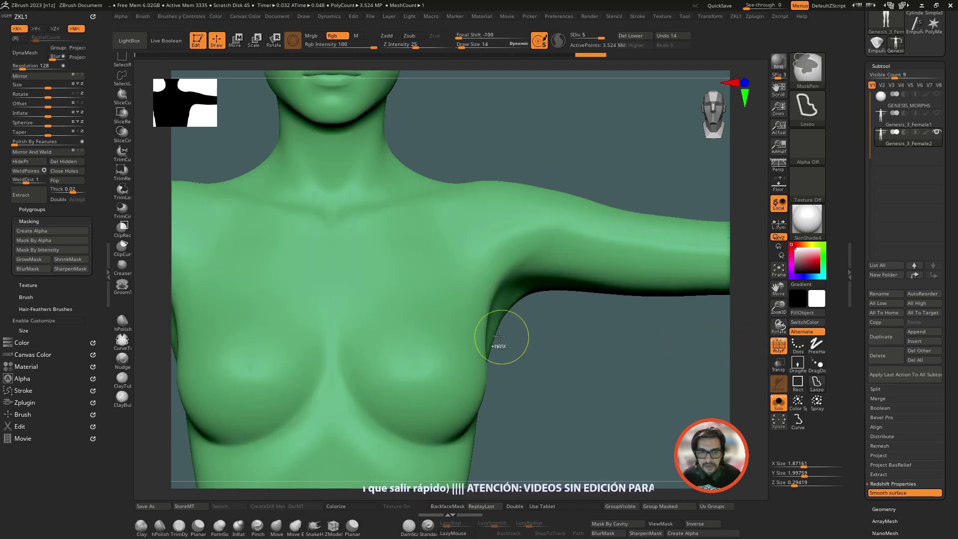
left_click_drag(449, 331, 457, 344, "ctrl")
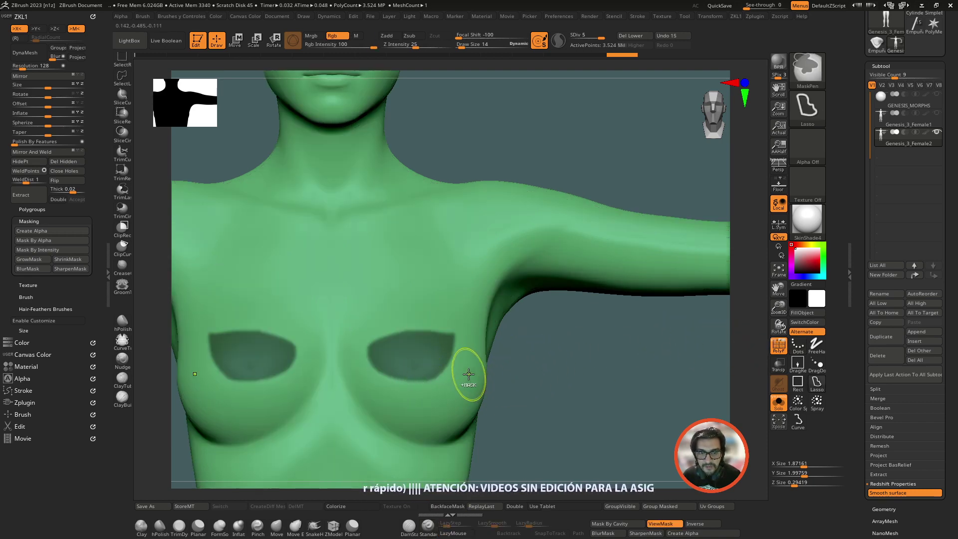
left_click_drag(471, 264, 624, 243, "ctrl")
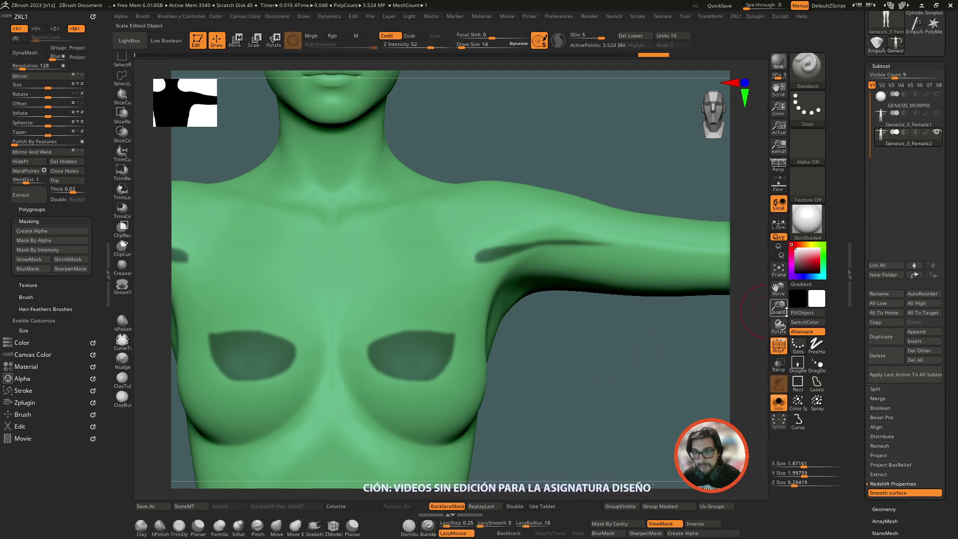
left_click_drag(786, 311, 748, 209)
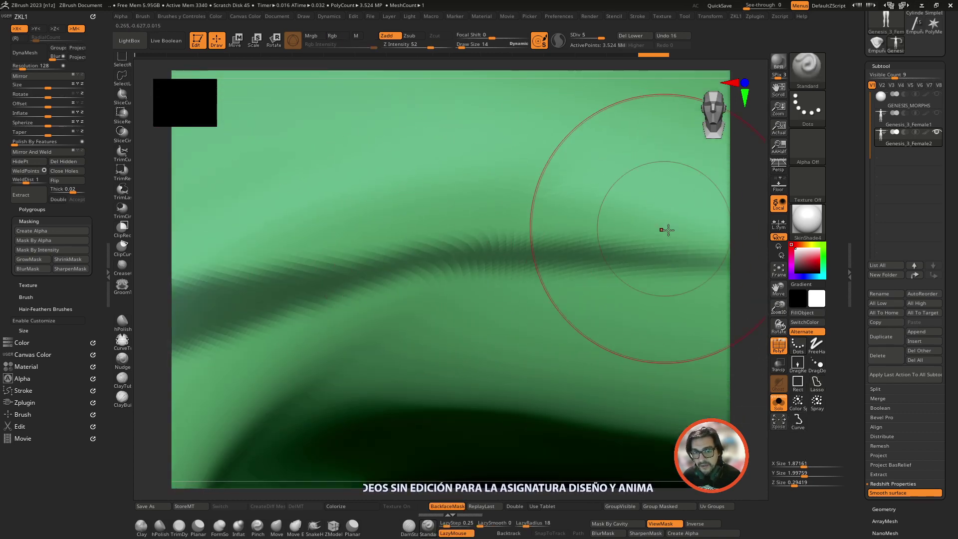
mouse_move(778, 305)
left_mouse_down()
mouse_move(751, 273)
mouse_move(750, 300)
mouse_move(795, 313)
mouse_move(790, 279)
left_mouse_up()
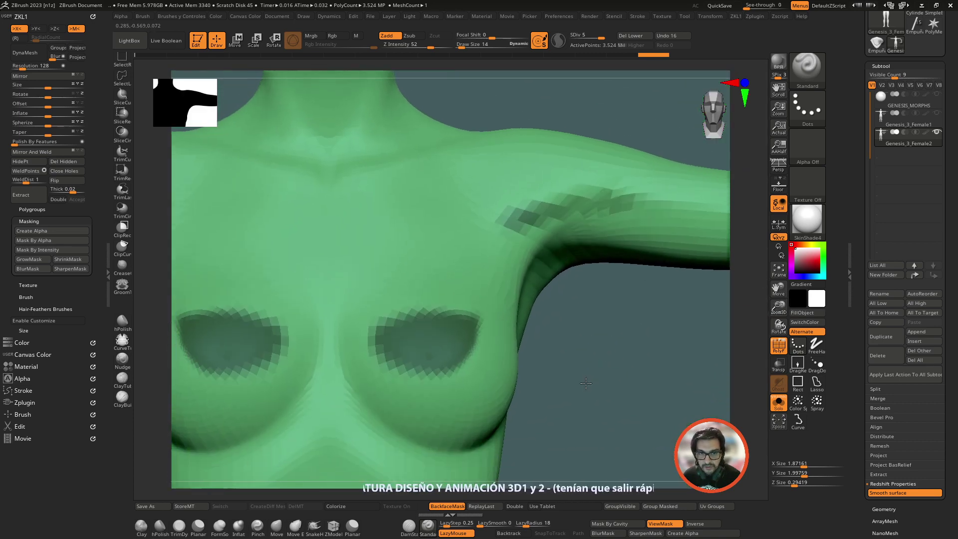
left_click_drag(621, 338, 693, 364, "ctrl")
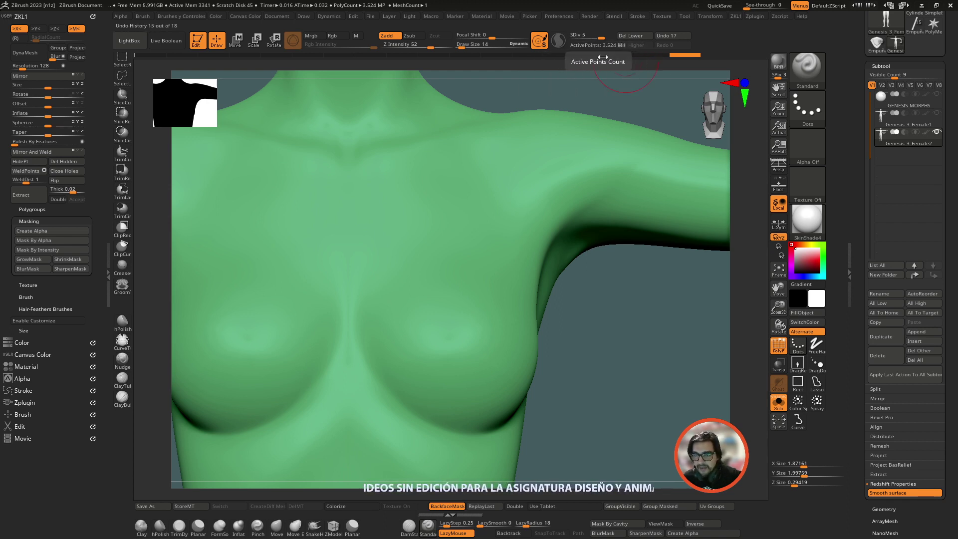
Zoom out to chin, shoulders and arms, then expand the subtool's Geometry section
mouse_move(778, 305)
left_mouse_down()
mouse_move(778, 319)
mouse_move(779, 305)
left_mouse_up()
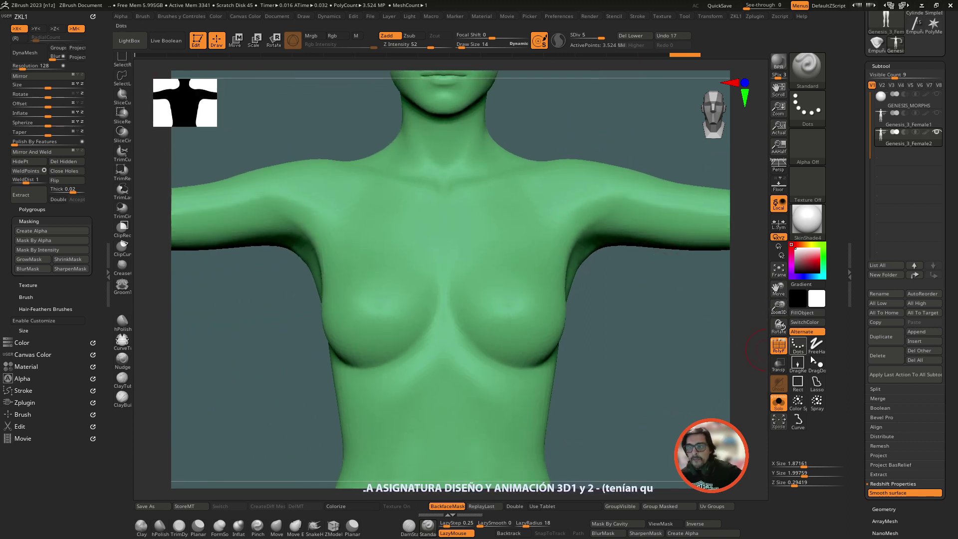
left_click_drag(933, 404, 931, 361)
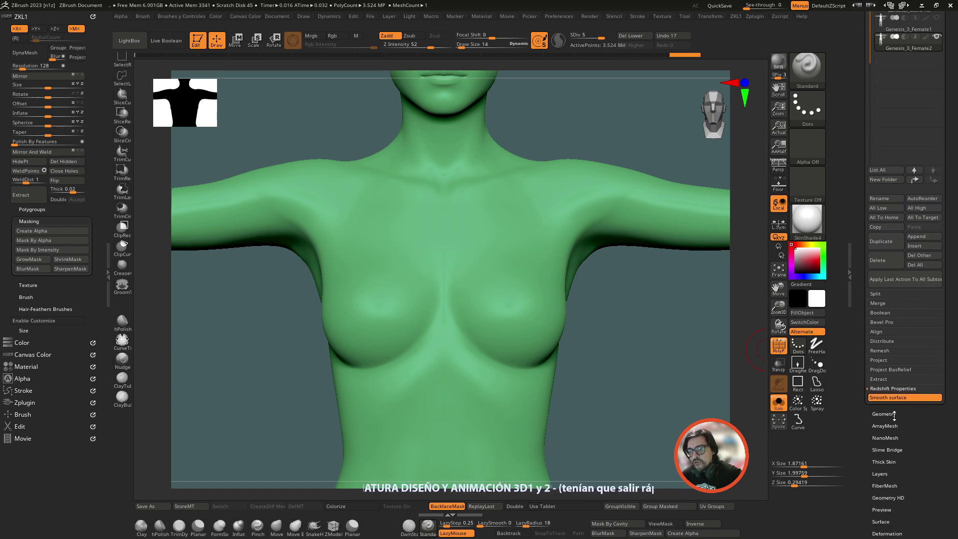
left_click(882, 413)
left_click_drag(948, 134, 949, 299)
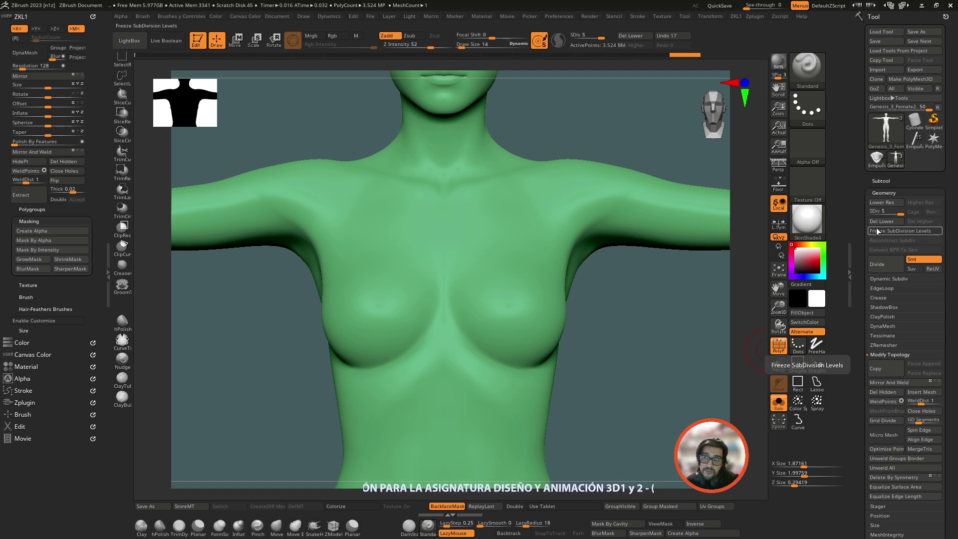
Mask a band across the whole chest, redrawing after a first breast-mask attempt
key("ctrl")
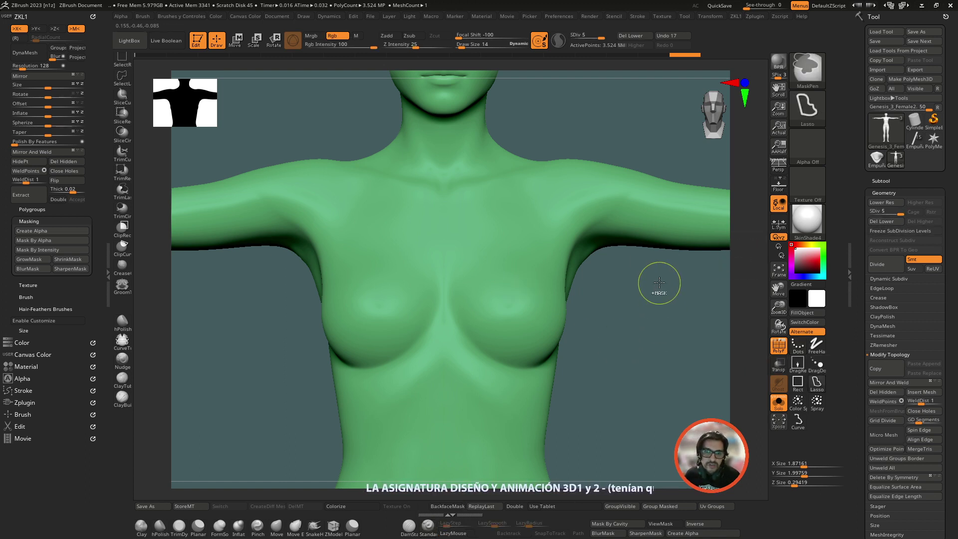
left_click_drag(659, 283, 648, 356, "ctrl")
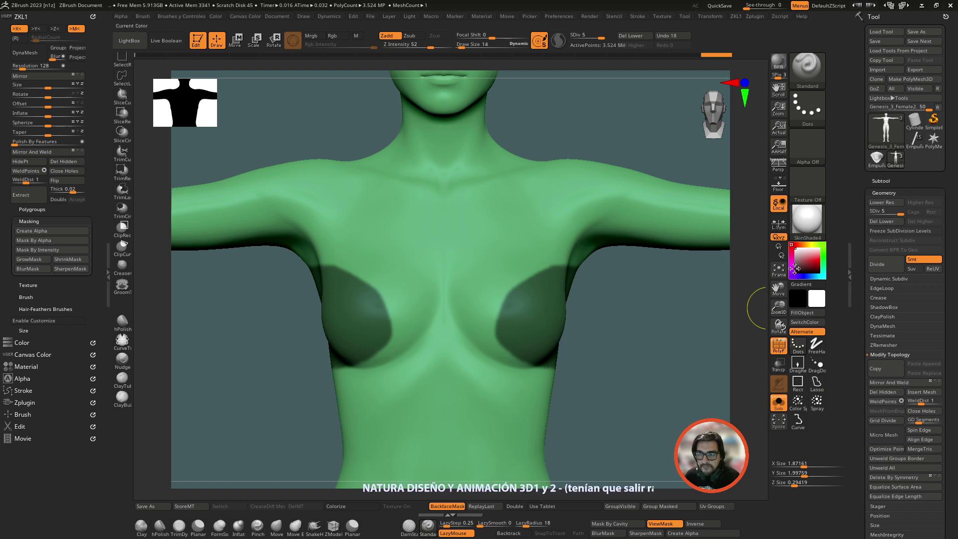
left_click(639, 314, "ctrl")
mouse_move(669, 287)
left_mouse_down("ctrl")
mouse_move(574, 393)
mouse_move(648, 331)
left_mouse_up("ctrl")
key("ctrl+z")
mouse_move(660, 283)
left_mouse_down("ctrl")
mouse_move(434, 316)
mouse_move(647, 353)
left_mouse_up("ctrl")
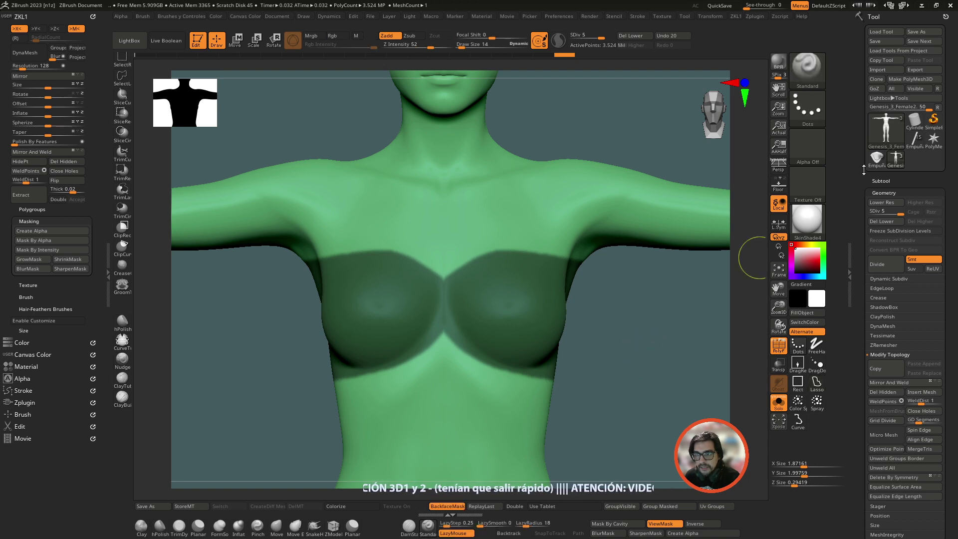
Extract the masked chest band as a shell with Thick 0.008
left_click(880, 180)
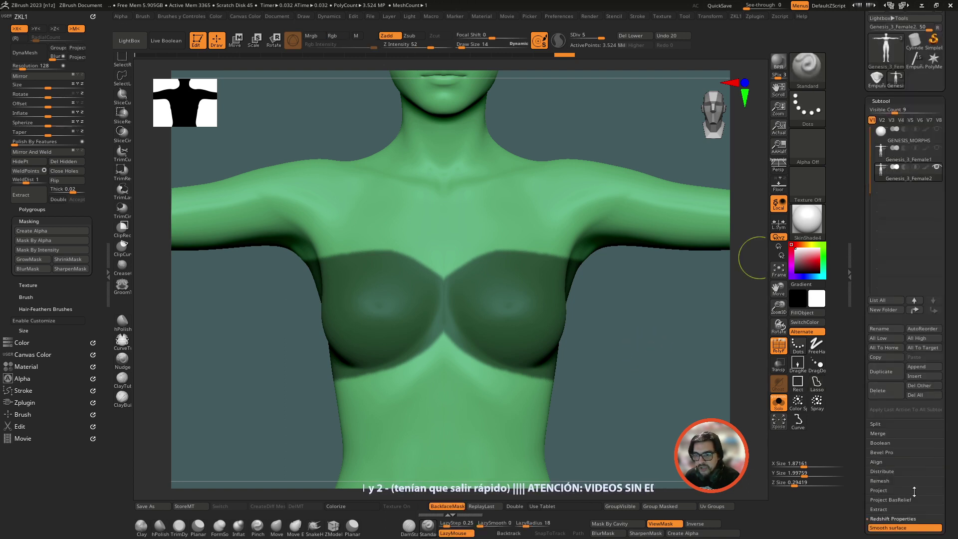
left_click(903, 509)
left_click_drag(951, 475, 950, 360)
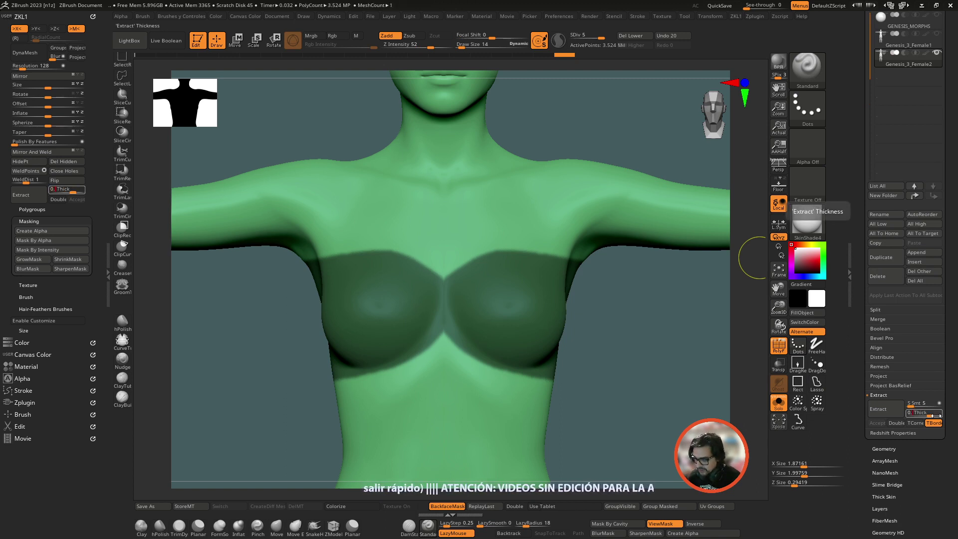
left_click(934, 415)
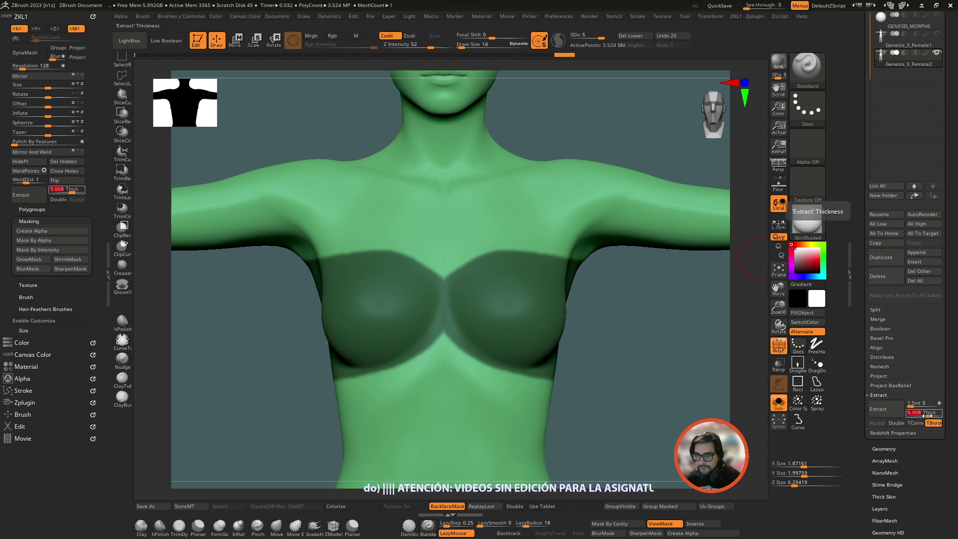
left_click(877, 408)
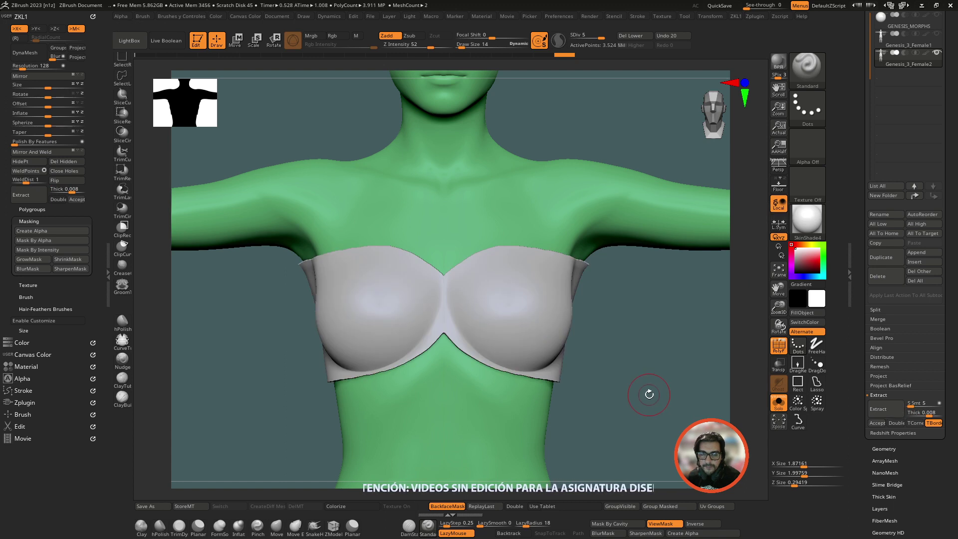
Orbit around the chest extract preview, then clear the chest mask without accepting the shell
left_click_drag(648, 394, 751, 398)
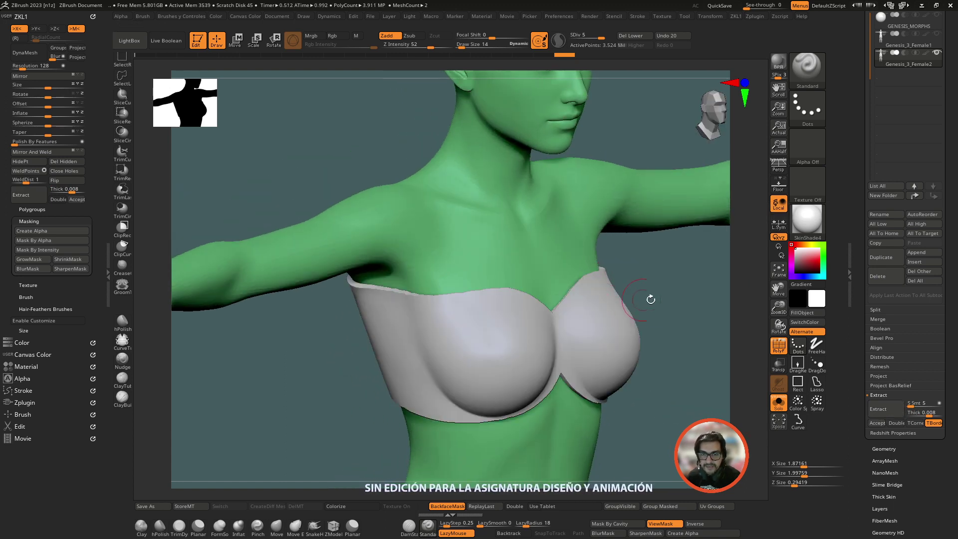
mouse_move(643, 300)
left_mouse_down()
mouse_move(680, 296)
mouse_move(486, 287)
left_mouse_up()
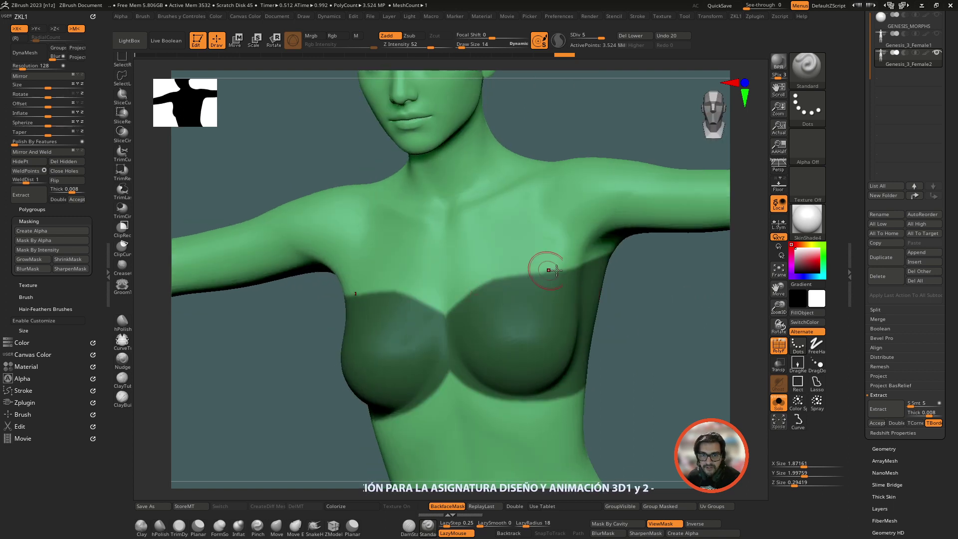
mouse_move(655, 303)
left_mouse_down()
mouse_move(666, 298)
mouse_move(636, 379)
left_mouse_up()
left_click(666, 319, "ctrl")
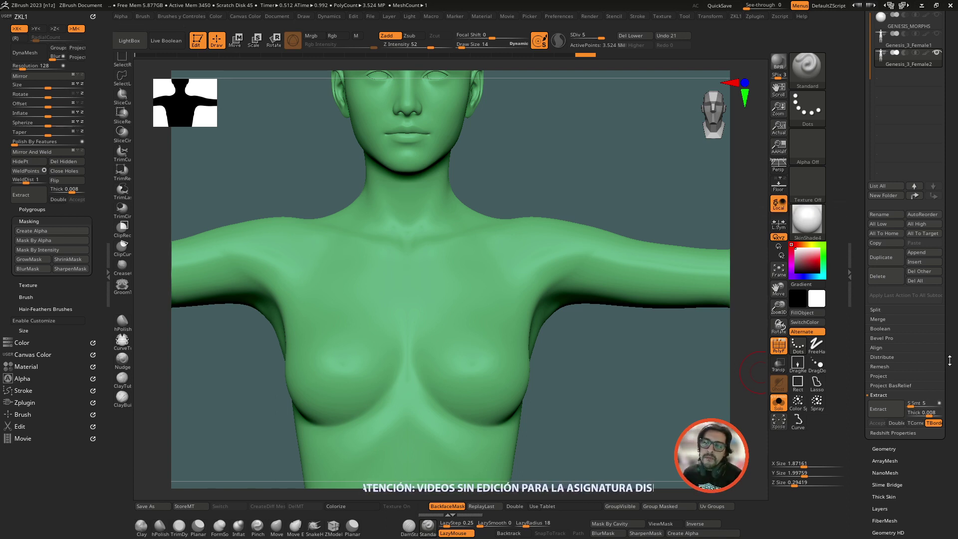
Delete the body's lower subdivision levels in Tool > Geometry
left_click_drag(949, 360, 943, 274)
left_click(896, 207)
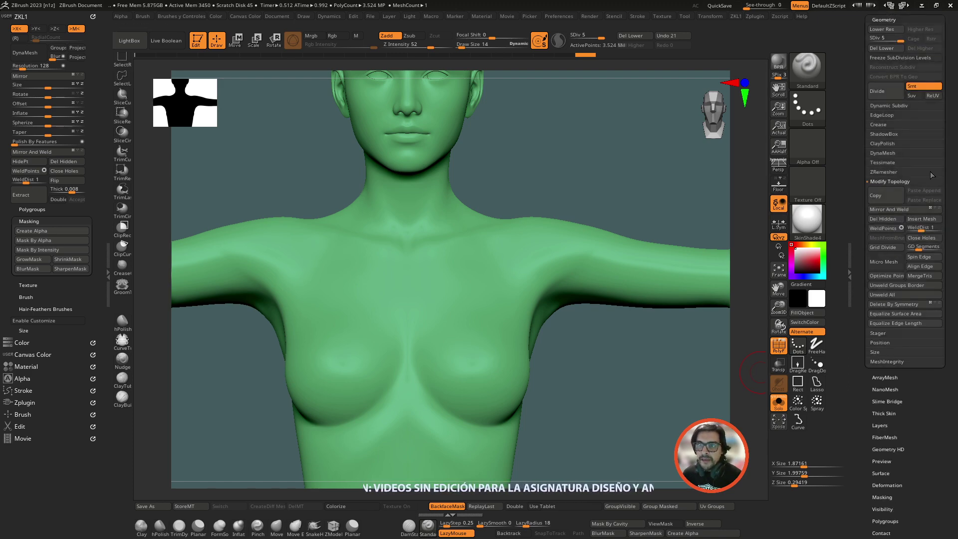
left_click_drag(944, 171, 944, 233)
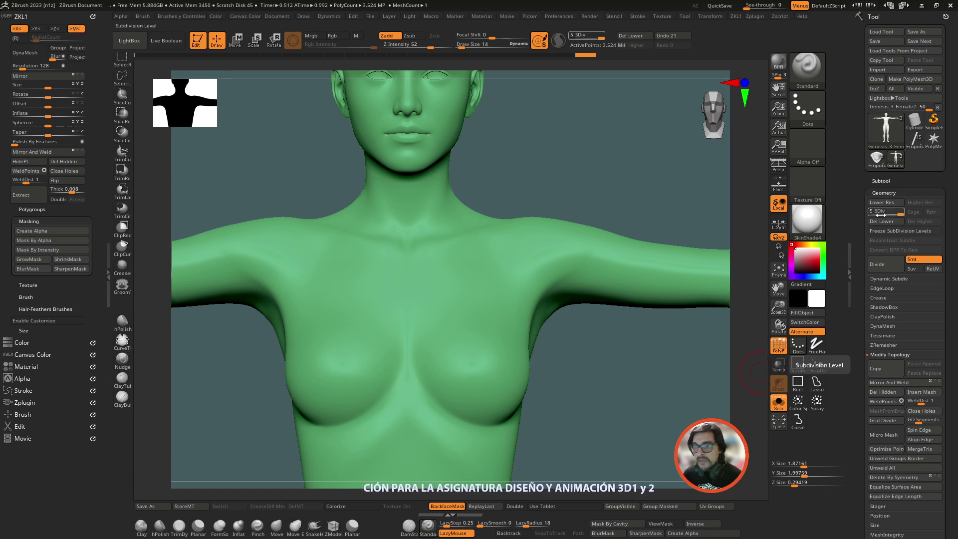
left_click(881, 223)
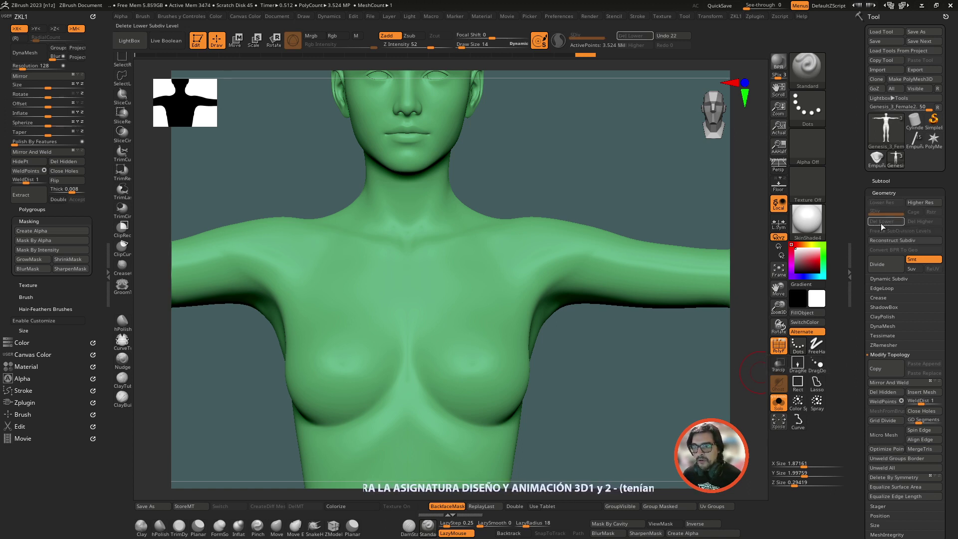
Expand the DynaMesh subpalette, showing resolution 128
scroll(915, 270, "down", 3)
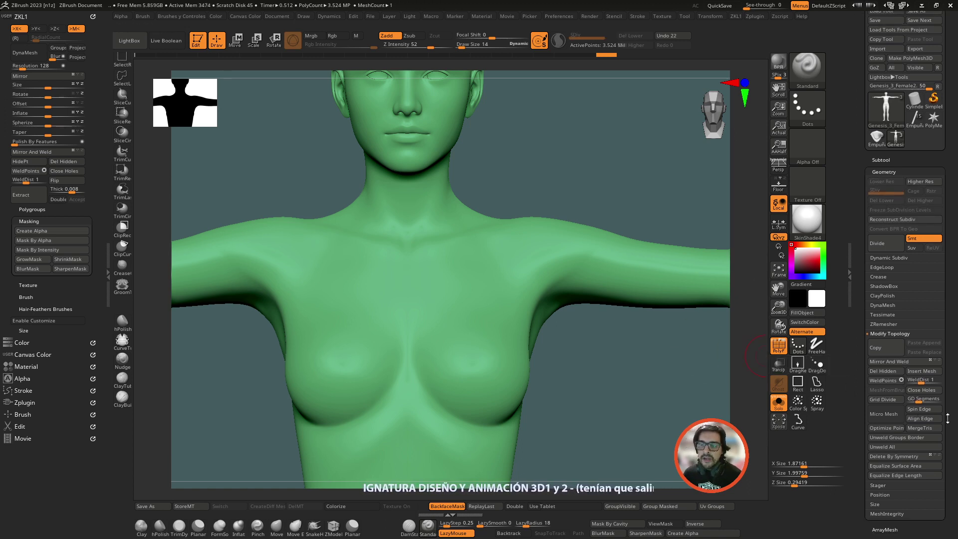
scroll(914, 269, "down", 2)
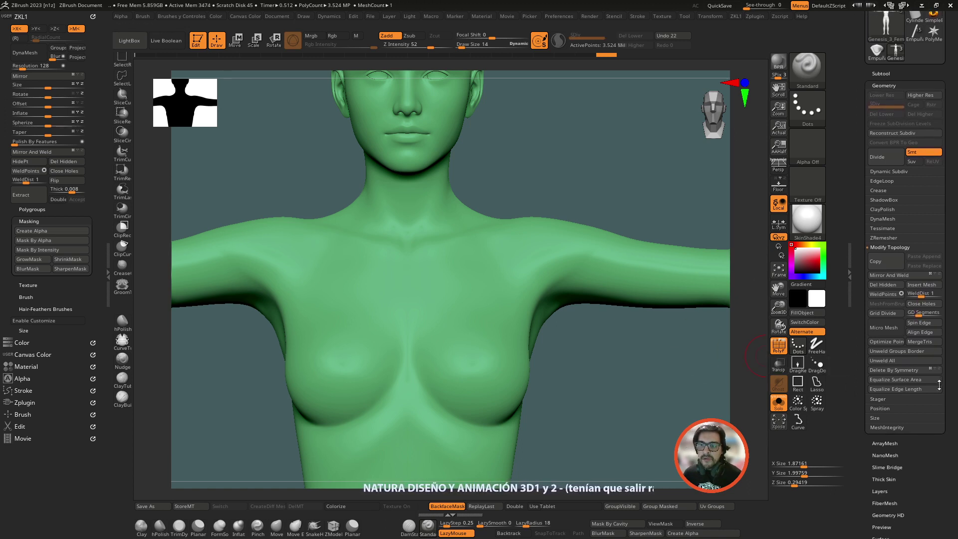
left_click(885, 220)
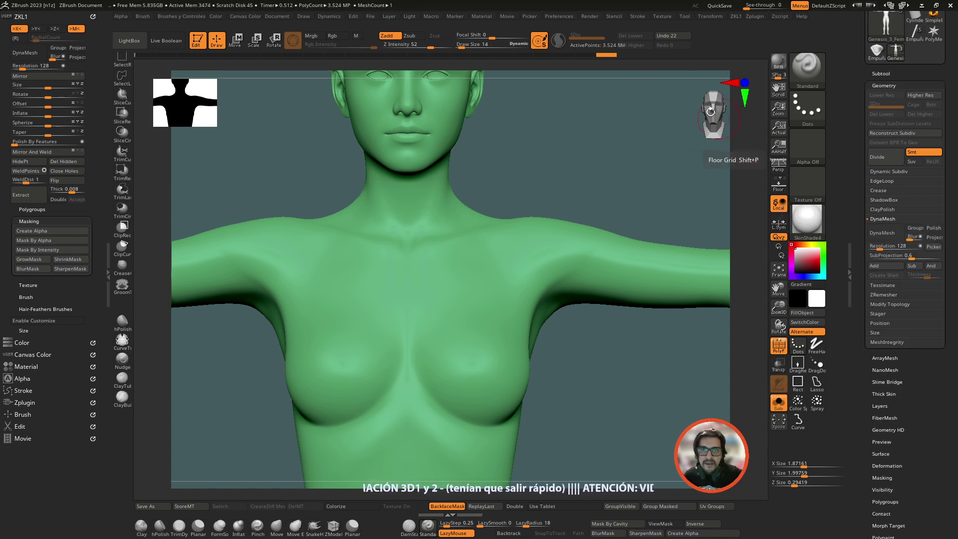
Try a DynaMesh remesh at resolution 128, then undo it
left_click(880, 242)
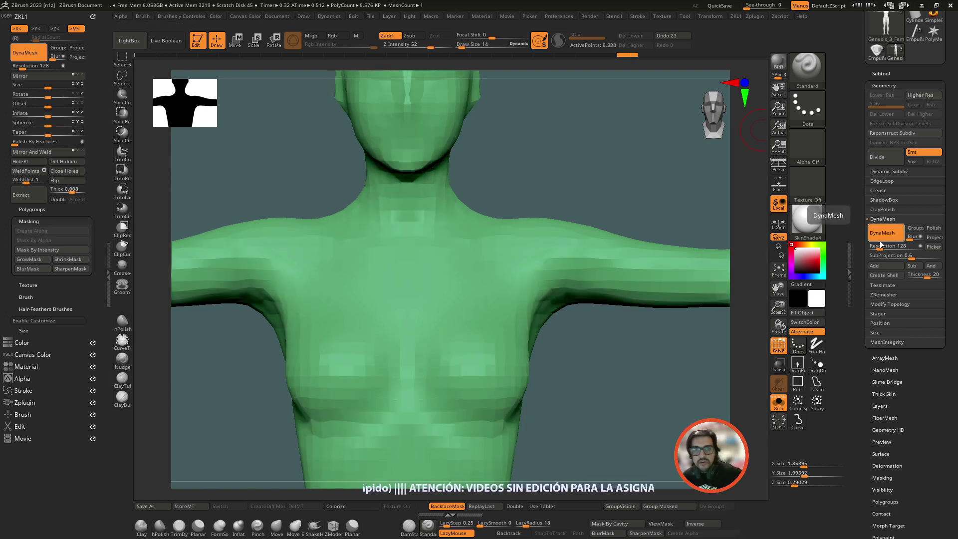
left_click_drag(778, 305, 768, 302)
key("ctrl+z")
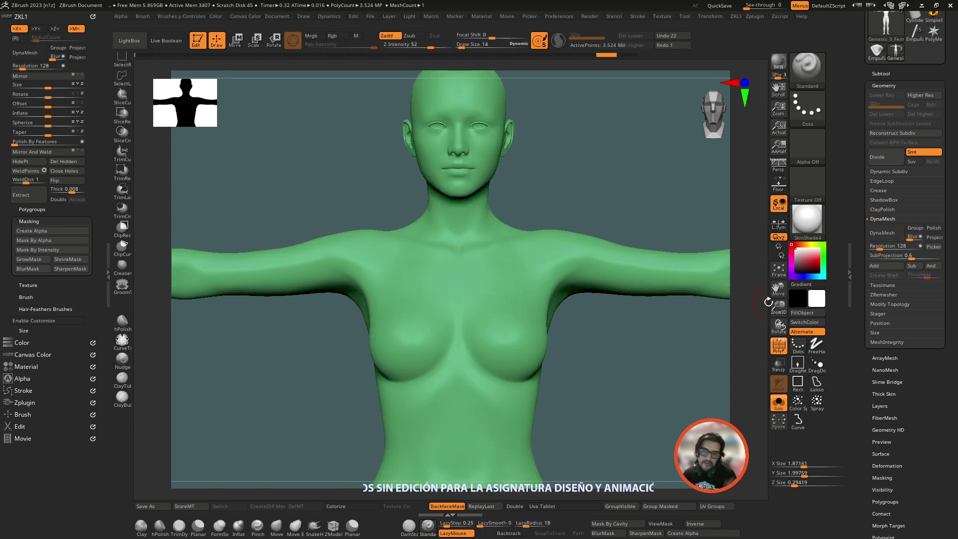
Remesh the body with DynaMesh at resolution 1000 and zoom in on the chest and shoulders
left_click(893, 246)
type("864")
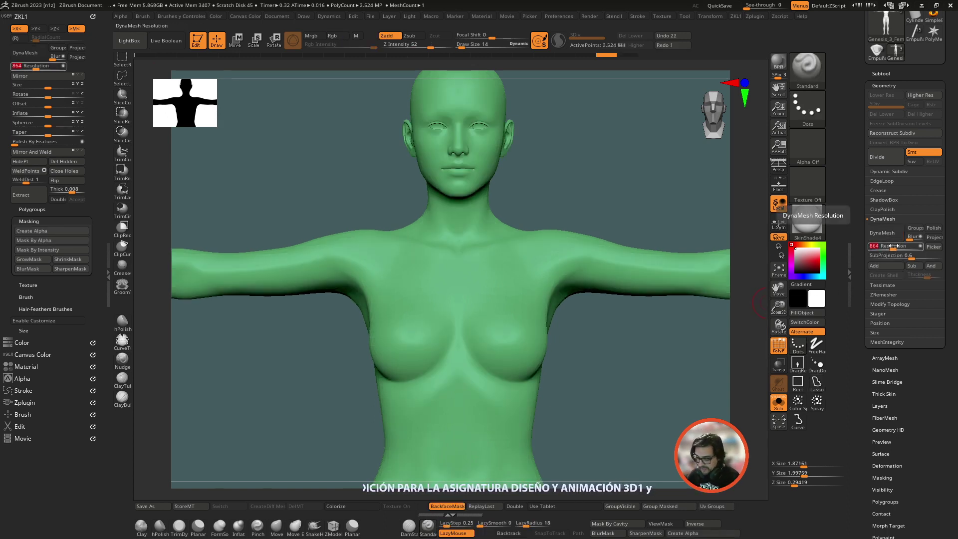
type("1000")
key("Return")
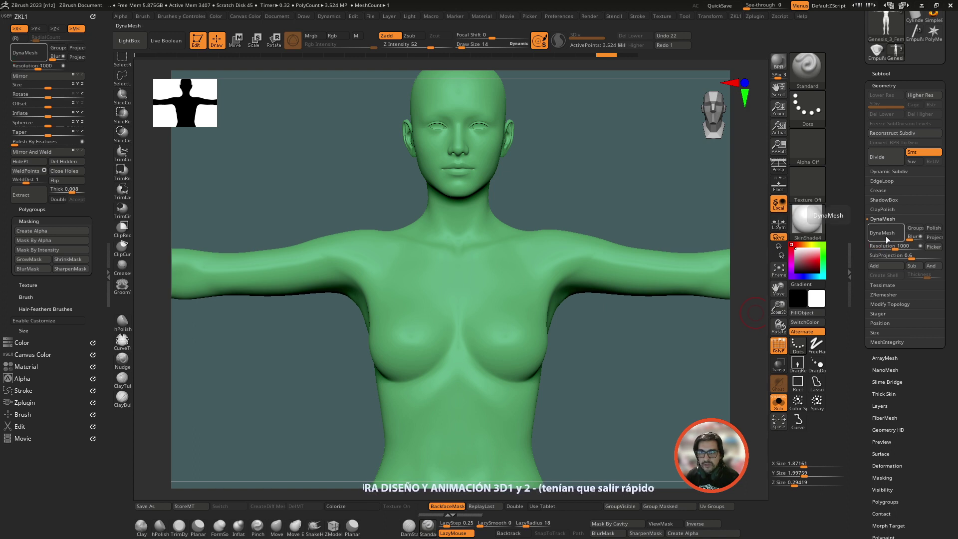
left_click(885, 235)
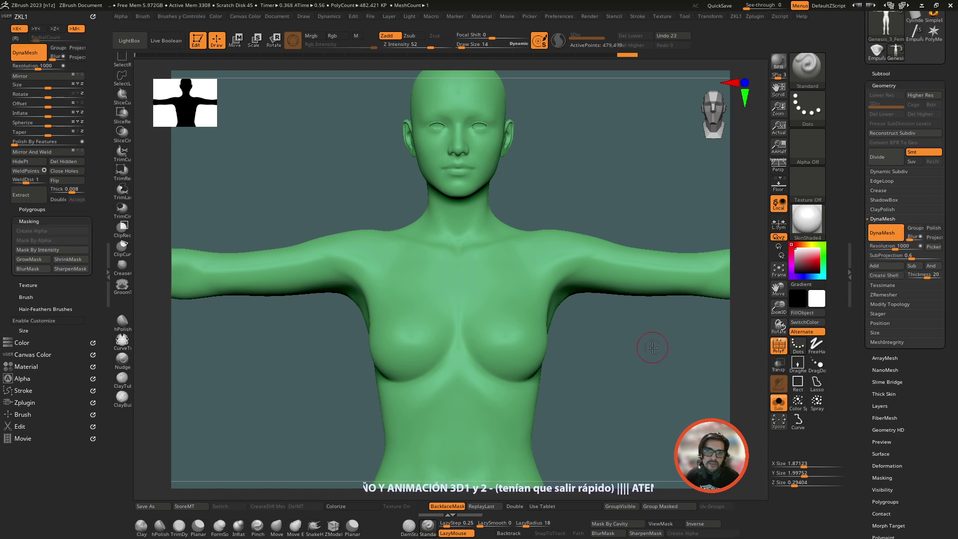
left_click_drag(652, 348, 654, 355)
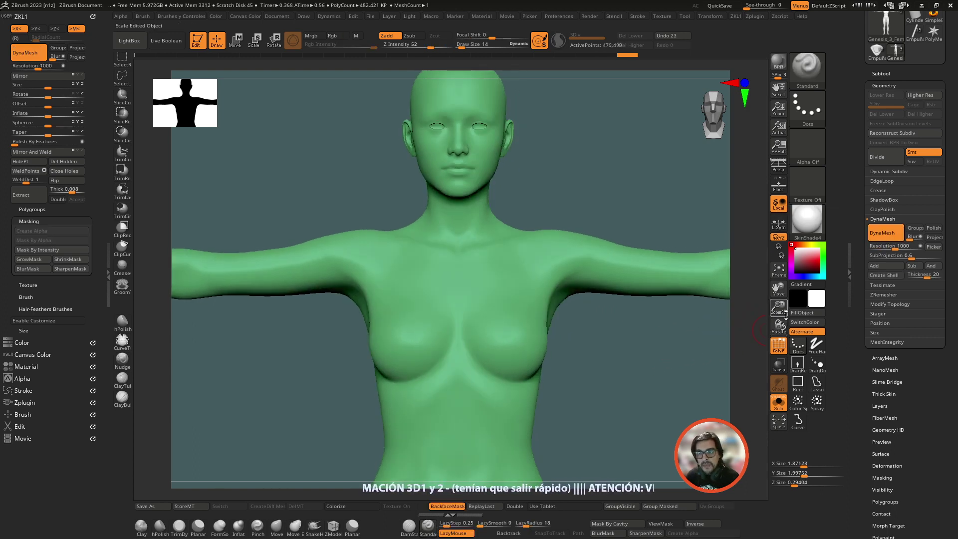
left_click_drag(778, 305, 611, 56)
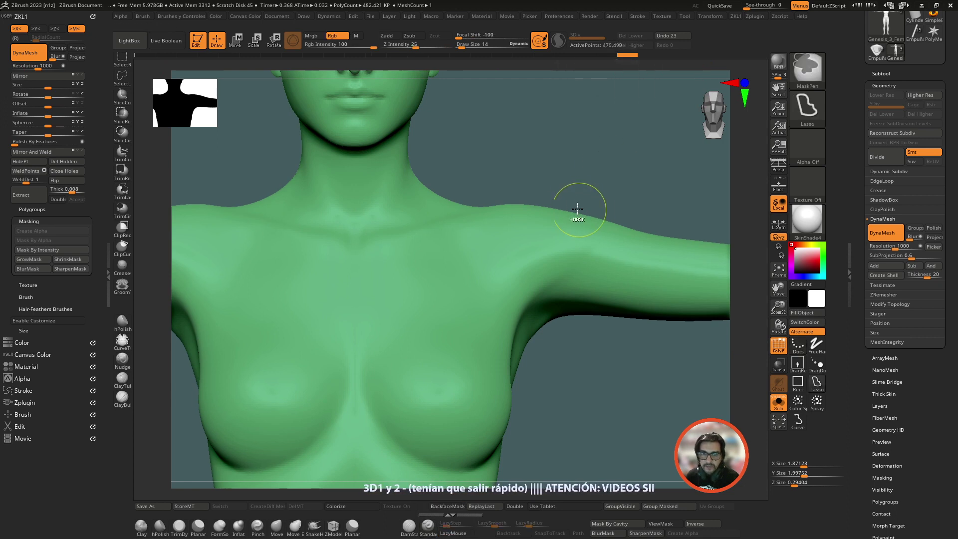
Test a shoulder and upper-chest mask, then undo it along with the remesh
left_click_drag(573, 202, 592, 354, "ctrl")
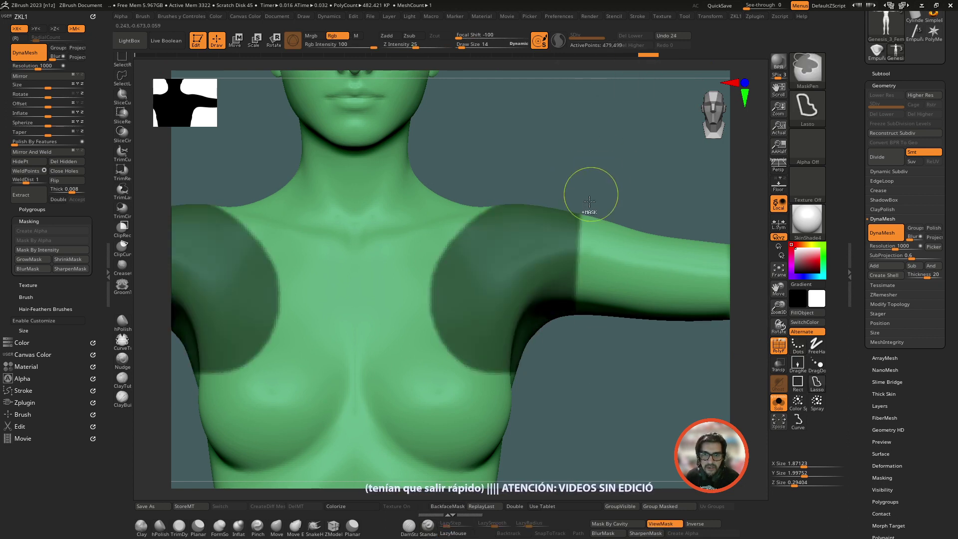
key("ctrl+z")
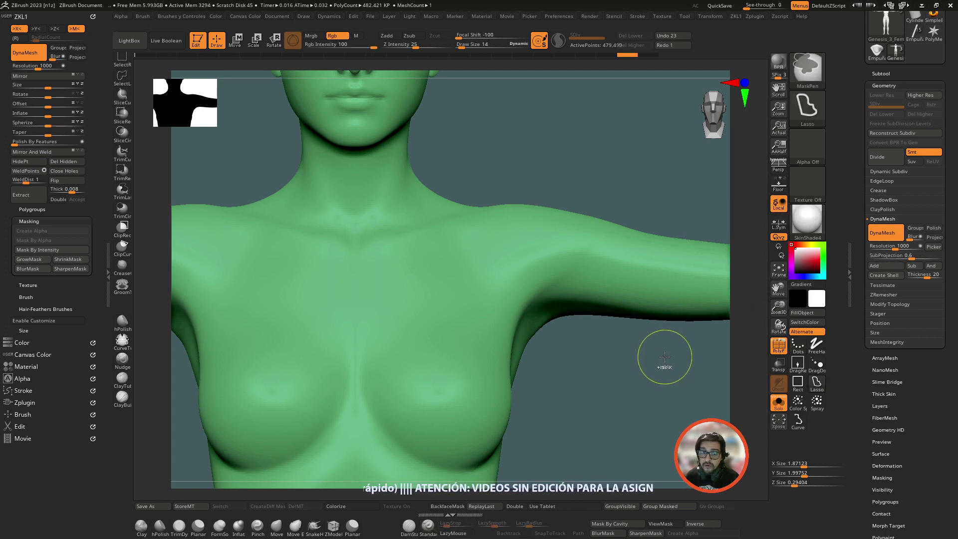
key("ctrl+z")
Set DynaMesh resolution to 1504 and lasso-mask the shoulders and chest on both sides
left_click(892, 245)
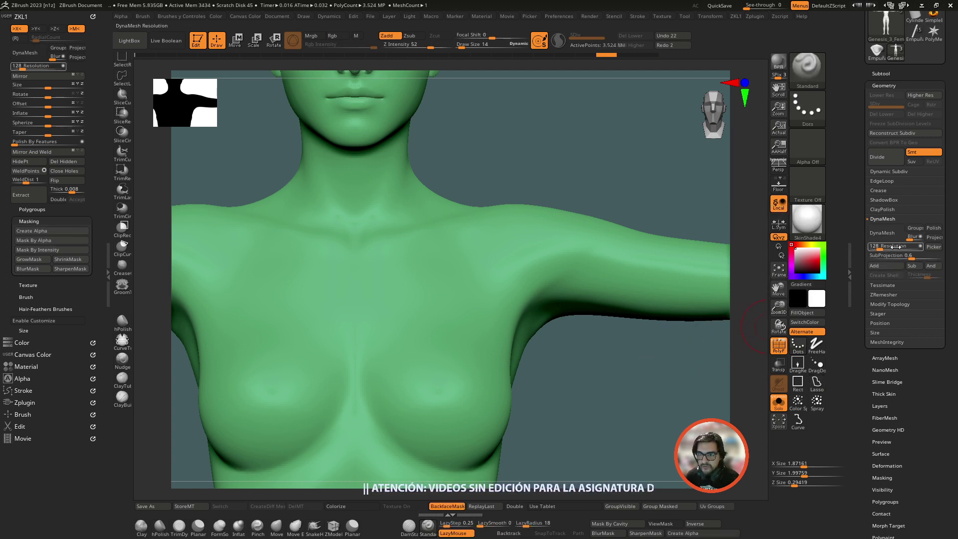
type("128")
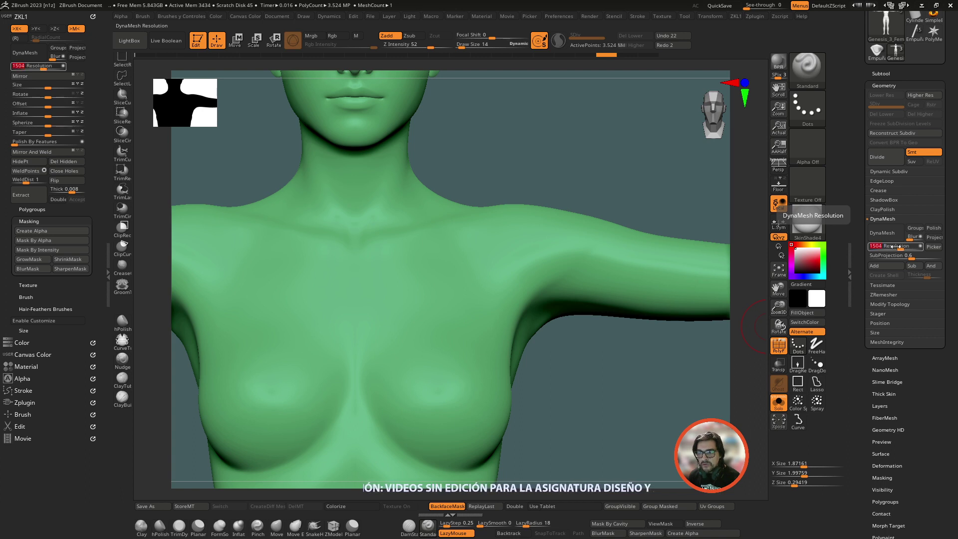
key("Return")
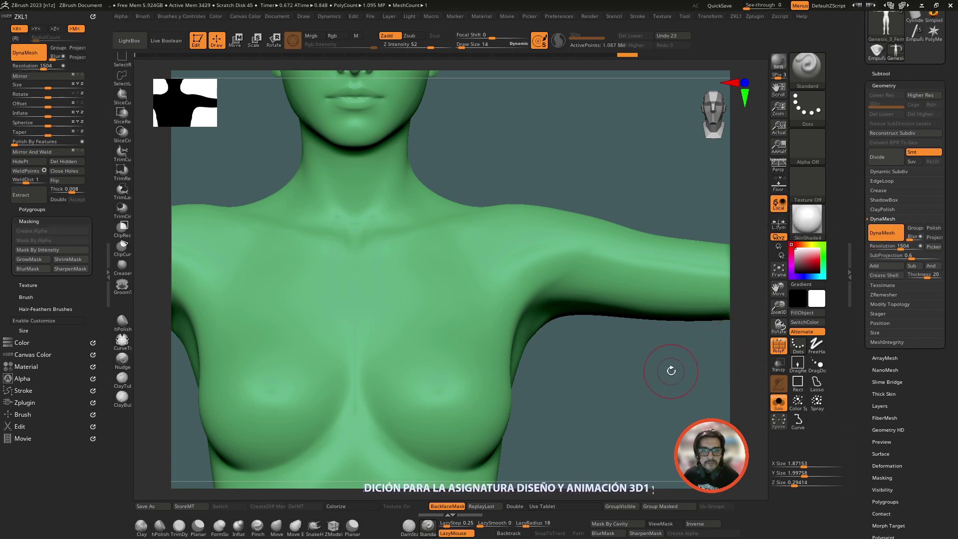
left_click_drag(618, 189, 406, 187, "ctrl")
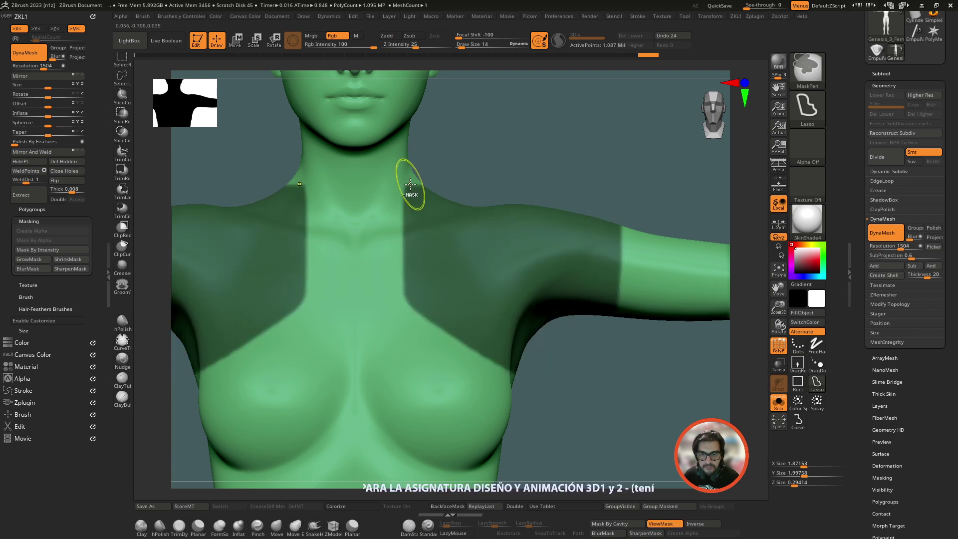
Undo the mask and remesh, then set DynaMesh resolution to 1800
key("ctrl+z")
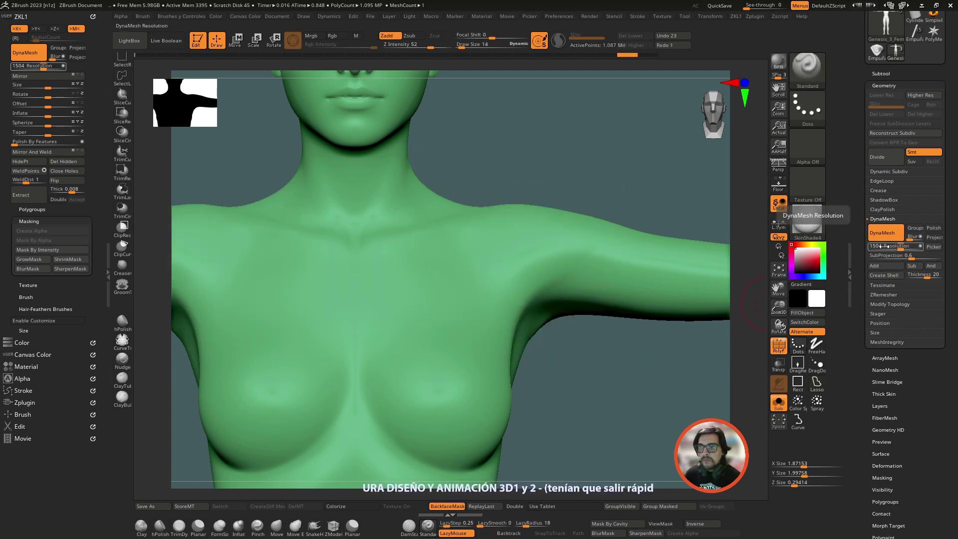
key("ctrl")
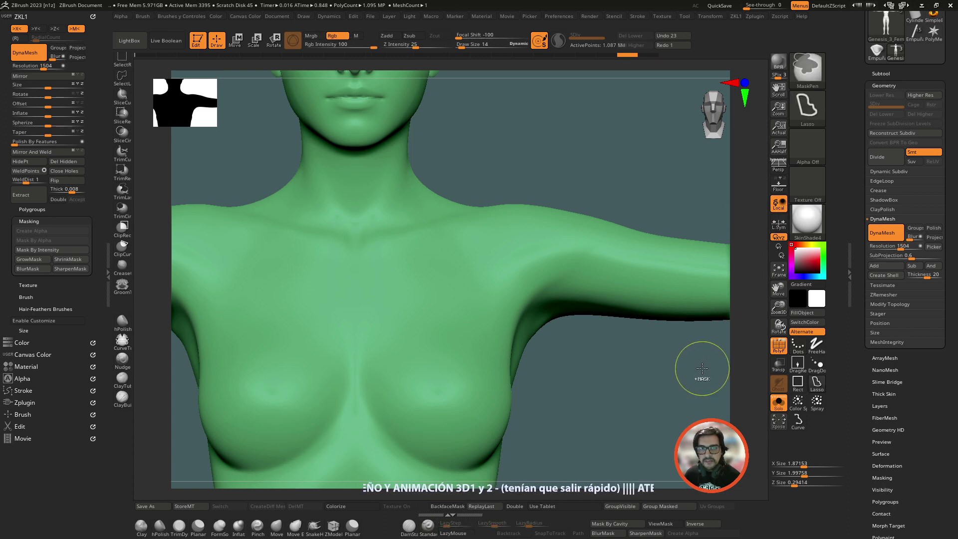
key("ctrl+z")
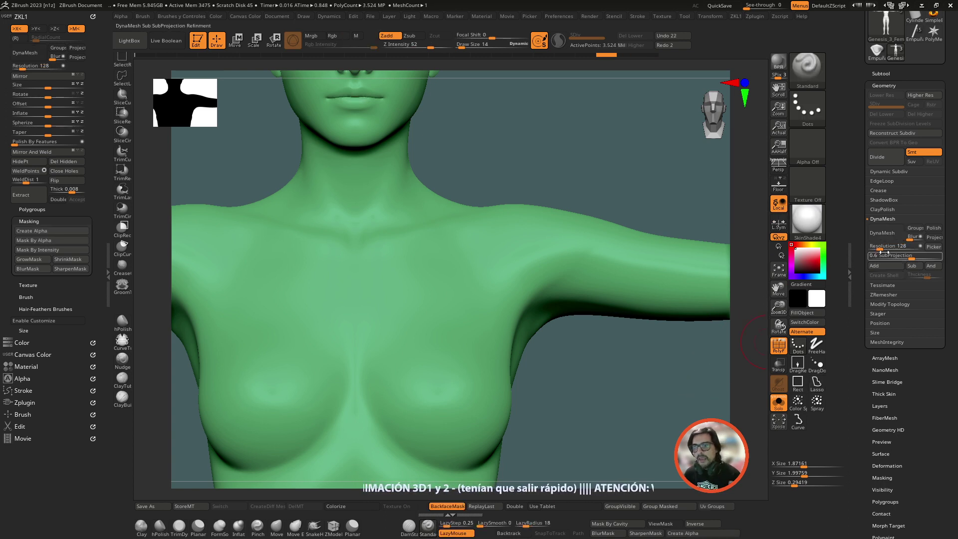
left_click(891, 245)
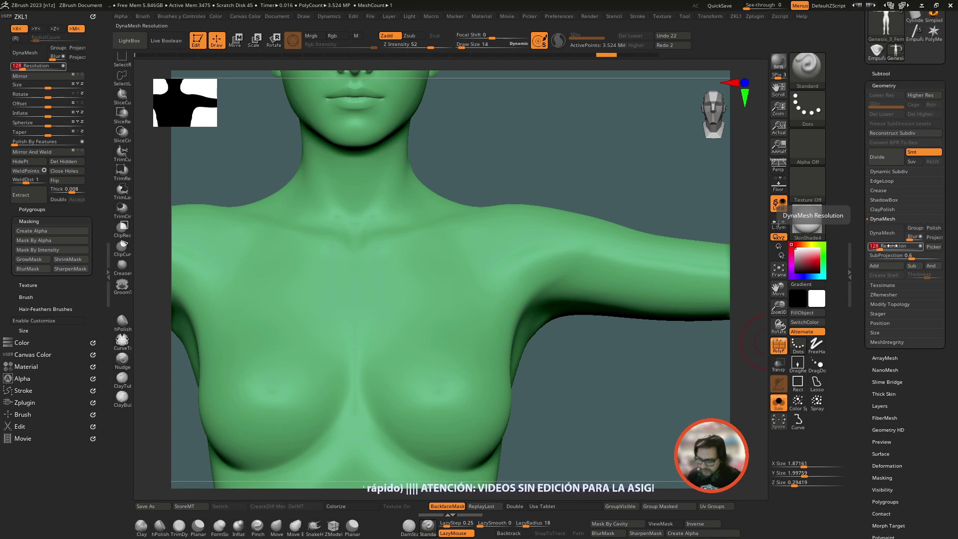
type("1")
key("Return")
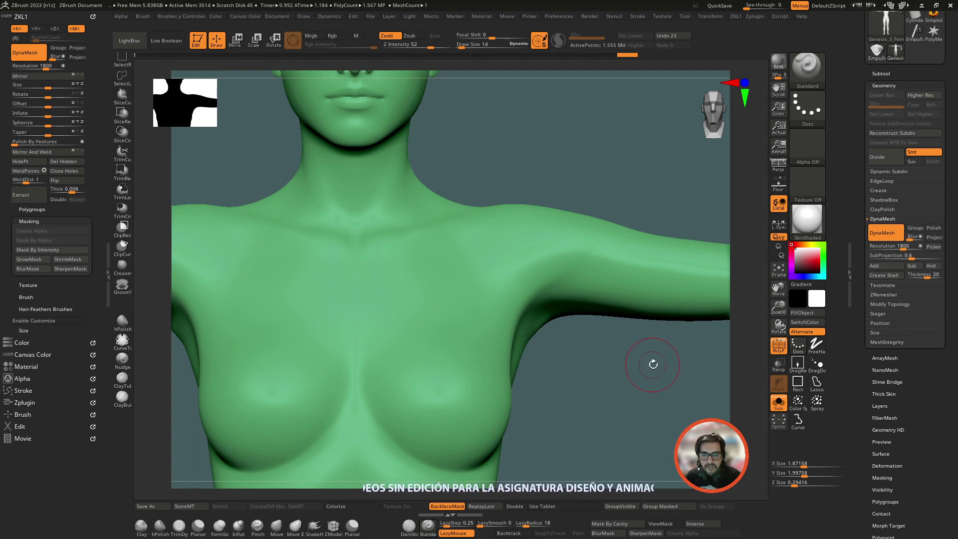
Test a lasso mask on the breasts, shoulders and upper arms, inspect it, then undo it
left_click_drag(659, 369, 397, 316, "ctrl")
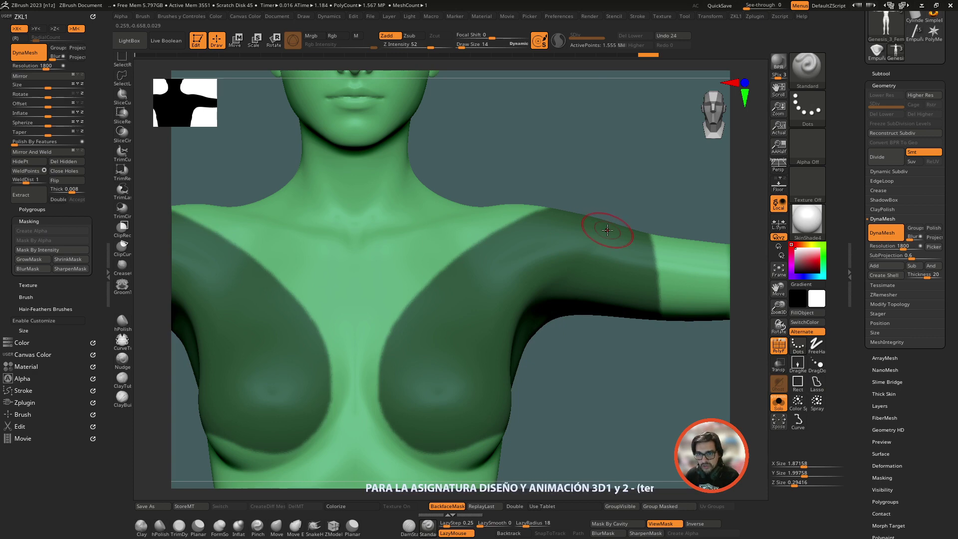
left_click_drag(778, 307, 728, 270)
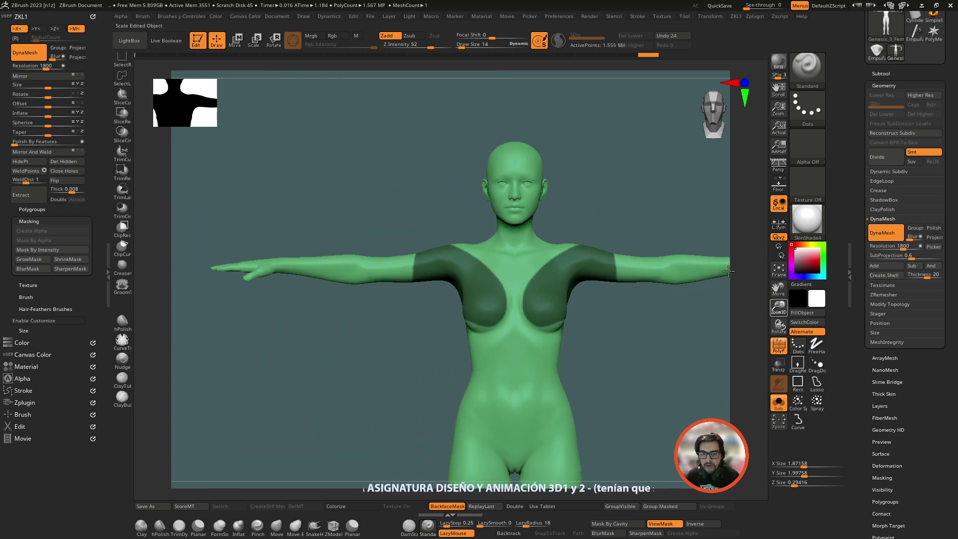
mouse_move(652, 269)
left_mouse_down()
mouse_move(721, 300)
mouse_move(655, 401)
left_mouse_up()
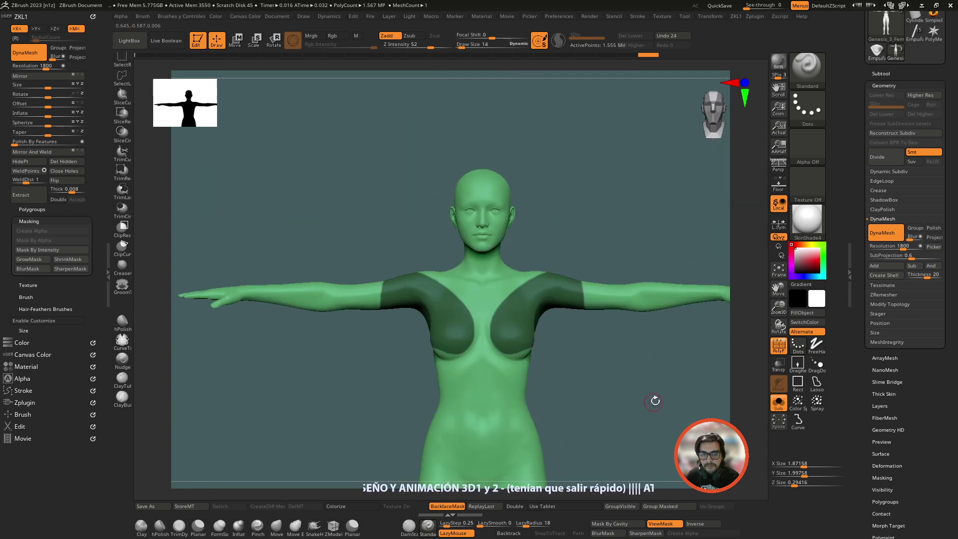
left_click_drag(778, 306, 604, 404)
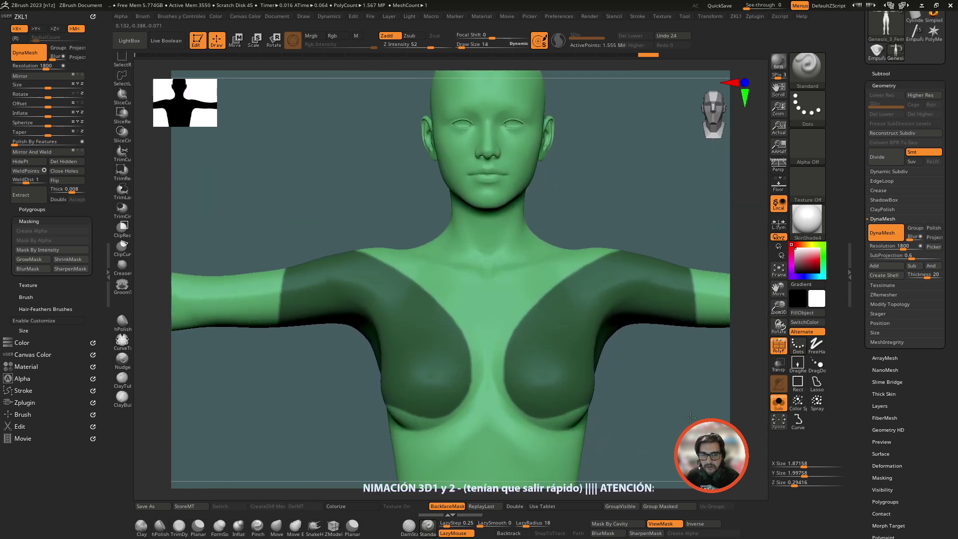
left_click_drag(691, 417, 684, 413)
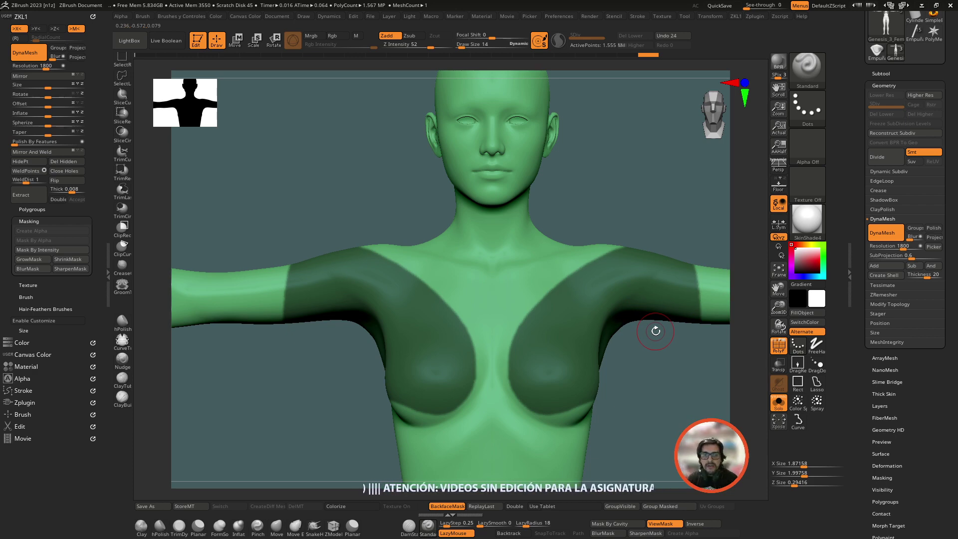
key("ctrl+z")
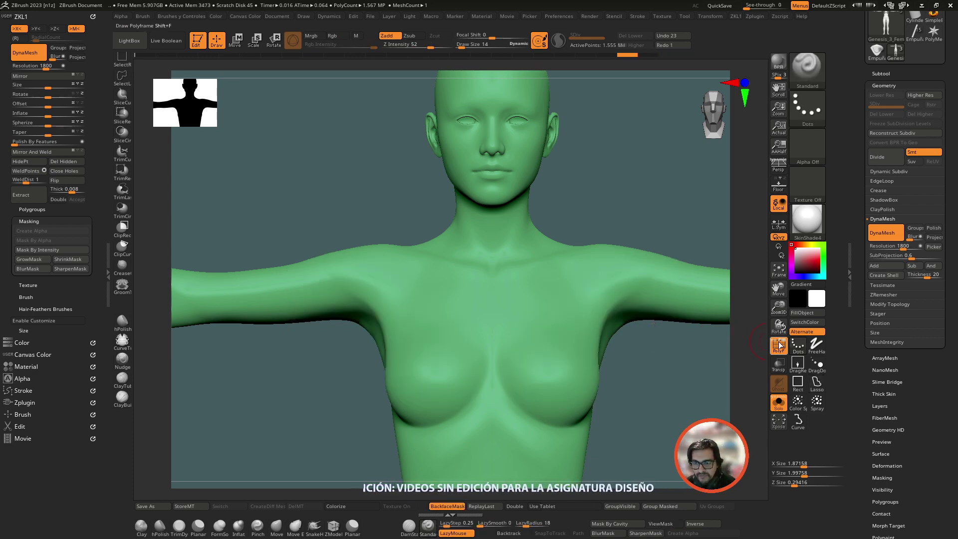
Turn on the PolyF wireframe, zoom in on the shoulder mesh, then zoom back out
left_click(778, 343)
mouse_move(778, 305)
left_mouse_down()
mouse_move(817, 513)
mouse_move(816, 494)
left_mouse_up()
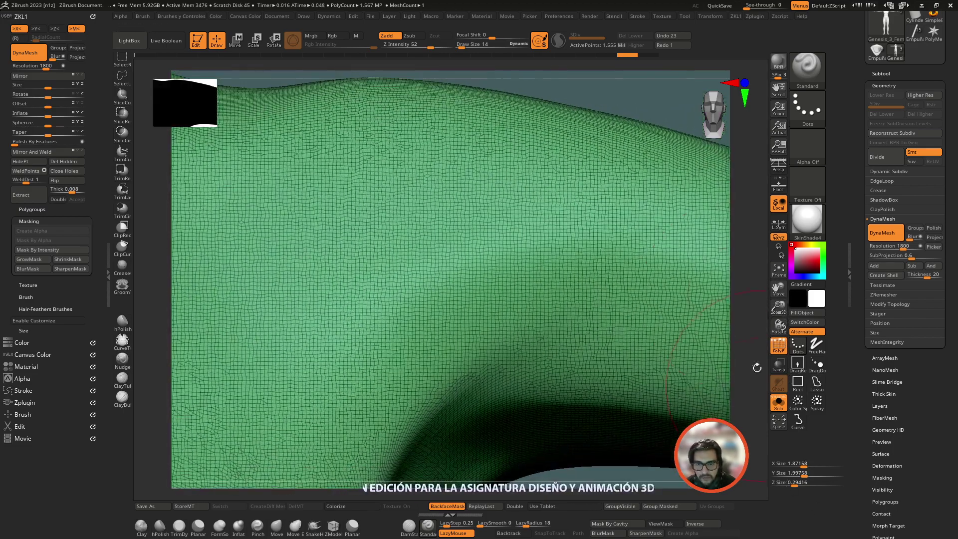
left_click_drag(778, 305, 680, 237)
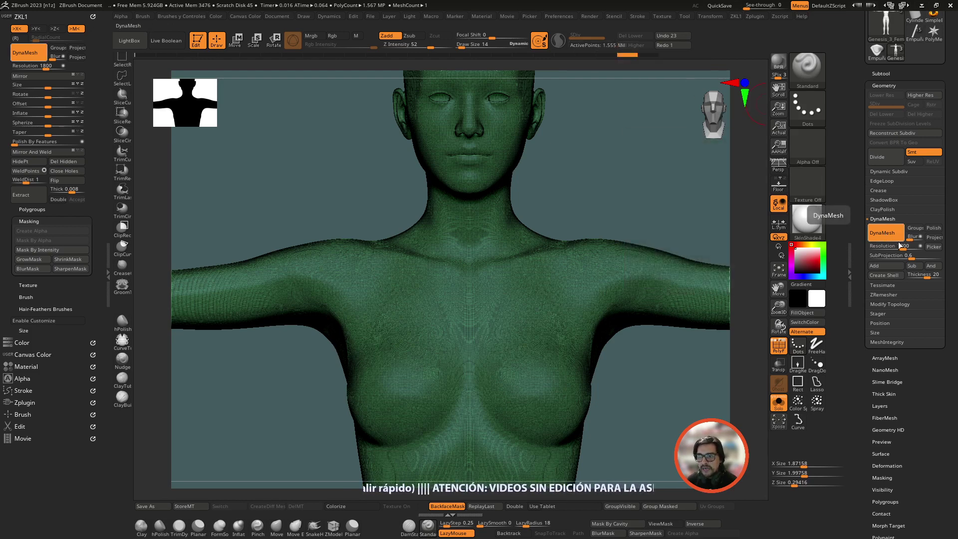
Undo the previous remesh and DynaMesh the figure at resolution 3000
key("ctrl+z")
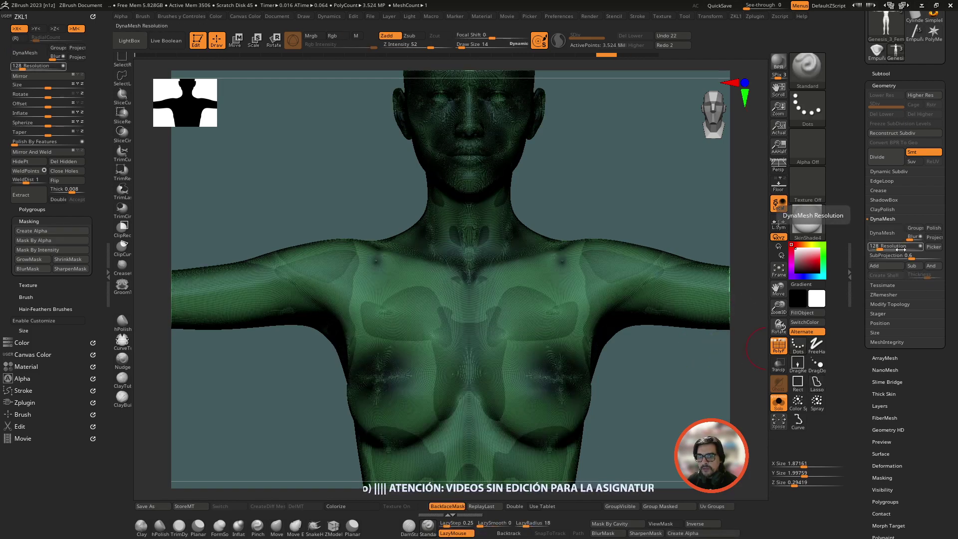
left_click(908, 246)
type("200")
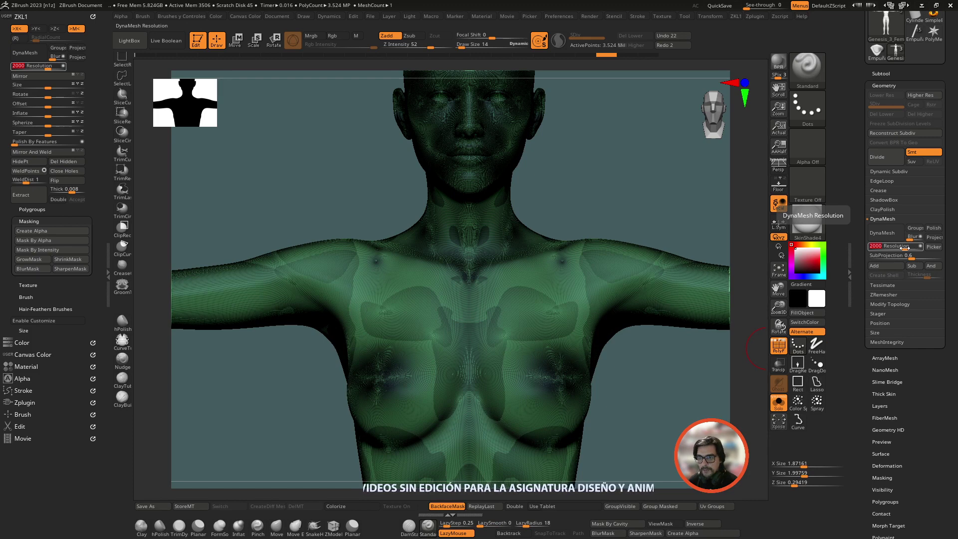
type("0")
key("Return")
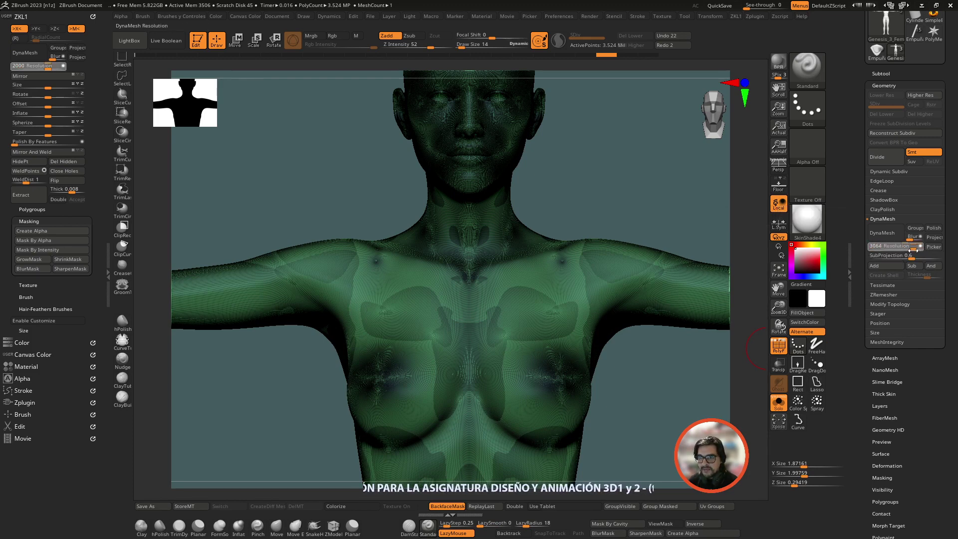
left_click_drag(912, 249, 898, 244)
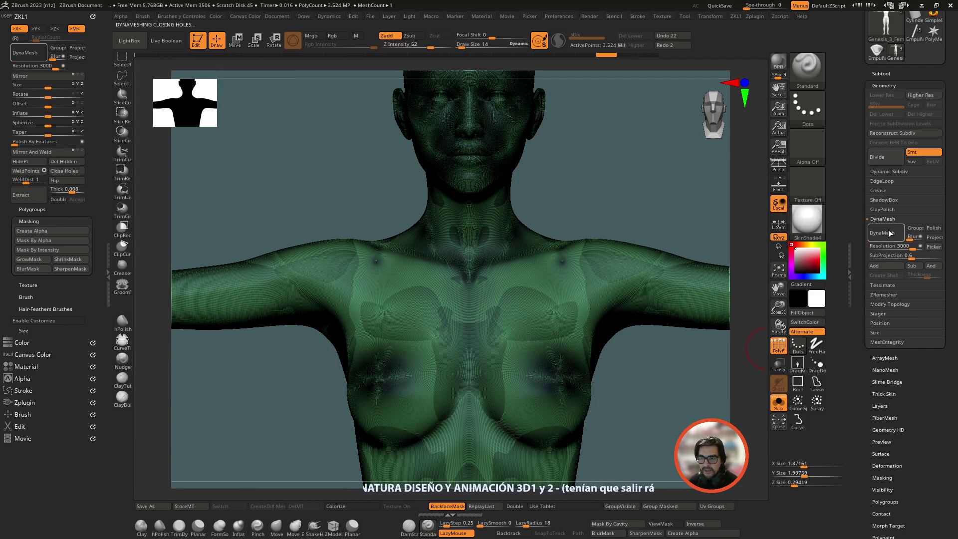
left_click(882, 233)
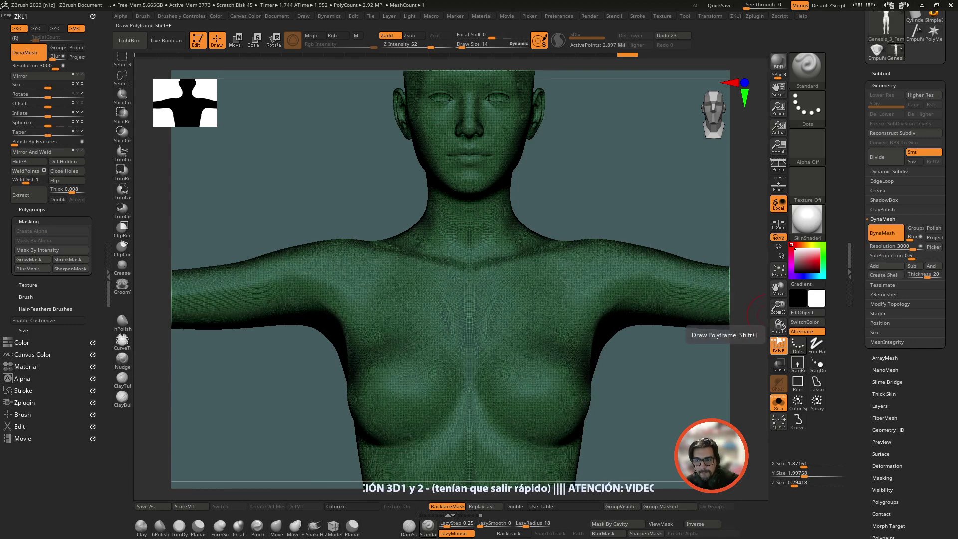
Hide the wireframe, test and undo a chest-and-shoulder mask, then zoom out to the upper body
left_click(778, 344)
left_click_drag(692, 322, 603, 433, "ctrl")
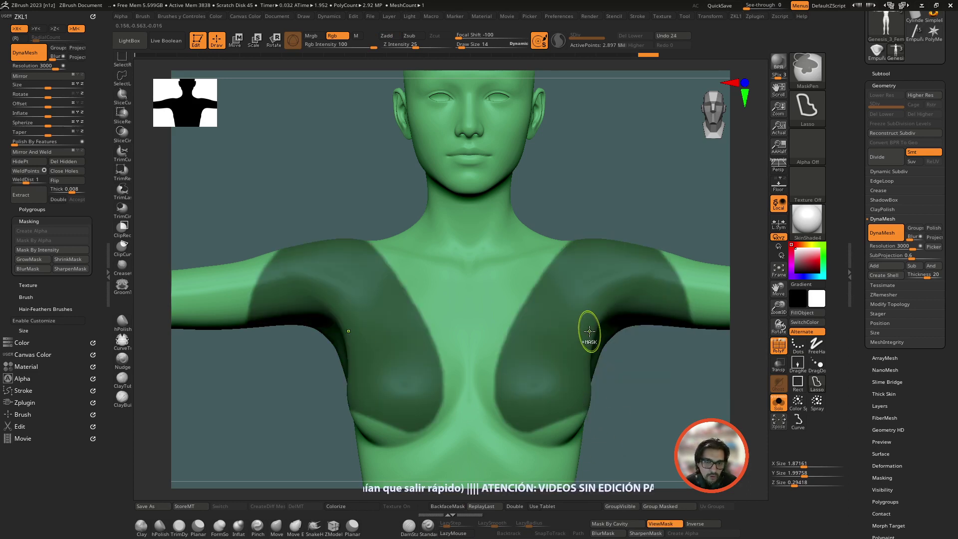
key("ctrl+z")
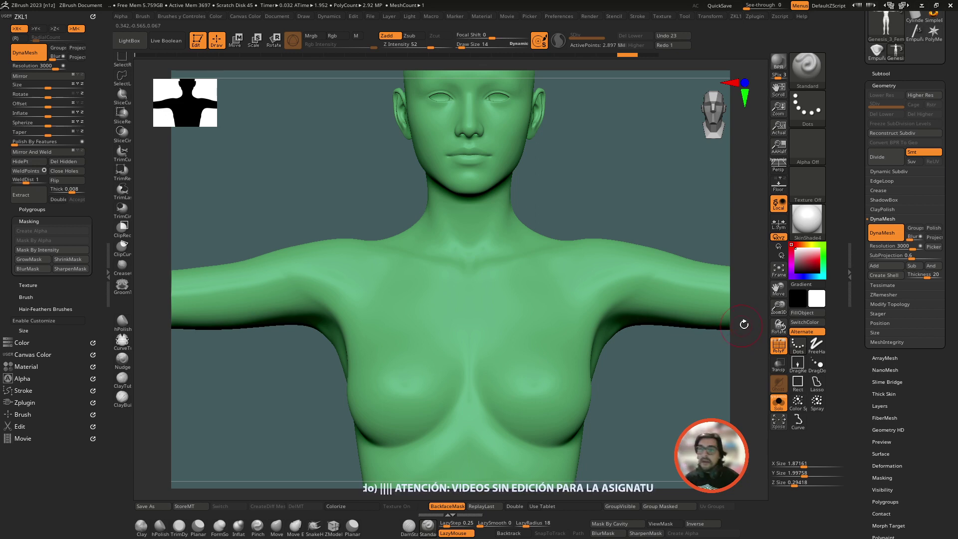
mouse_move(778, 305)
left_mouse_down()
mouse_move(770, 280)
mouse_move(750, 283)
mouse_move(356, 386)
mouse_move(387, 387)
left_mouse_up()
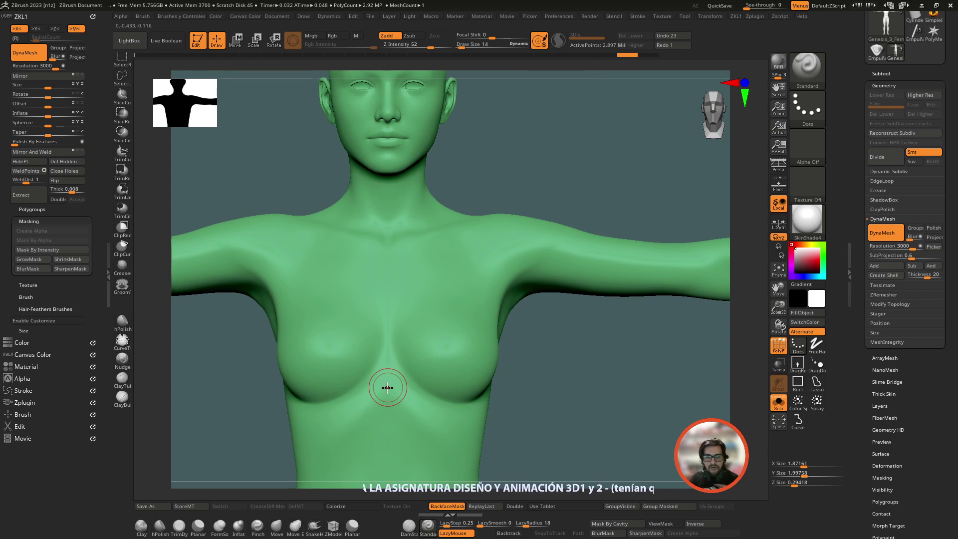
Compare Genesis_3_Female1, then reactivate Genesis_3_Female2 and switch to mask painting
left_click(885, 74)
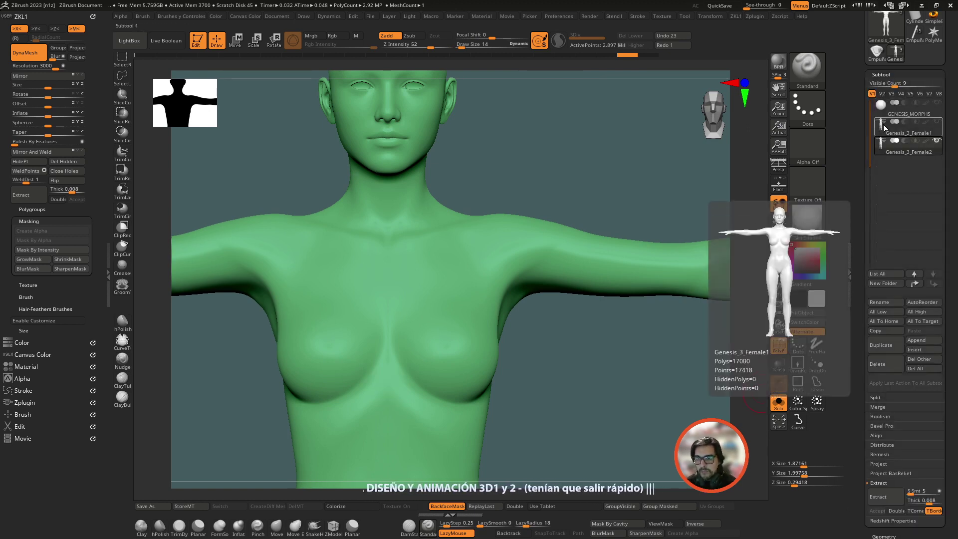
left_click(882, 134)
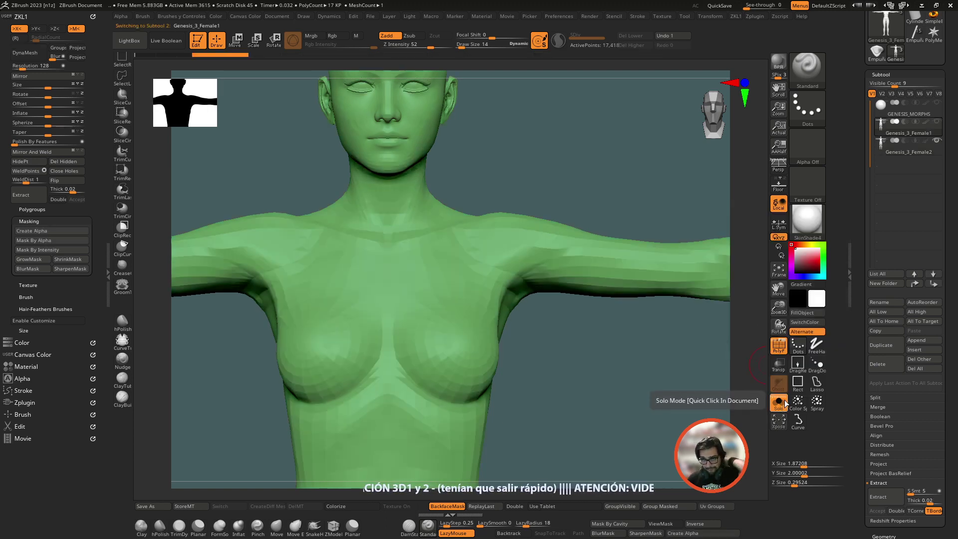
left_click(925, 155)
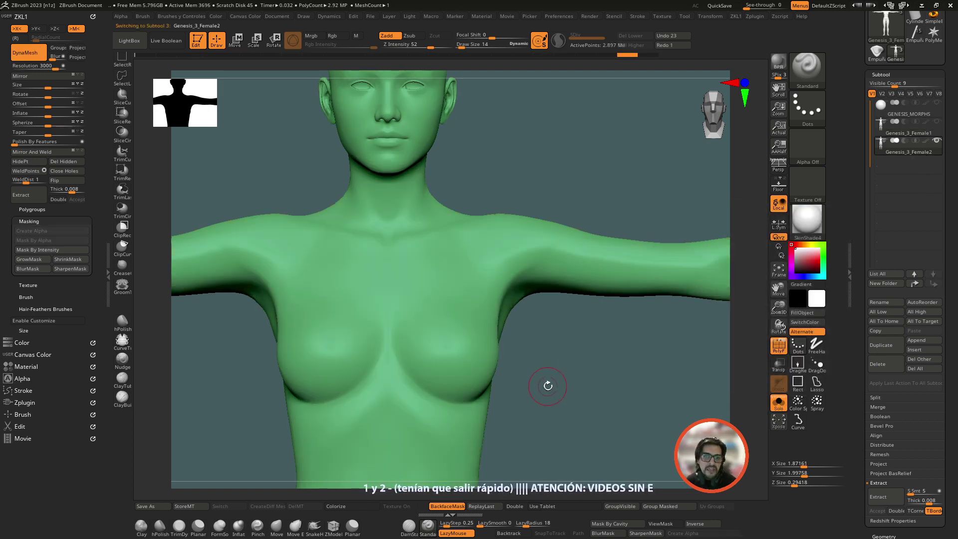
left_click_drag(547, 385, 612, 380, "alt")
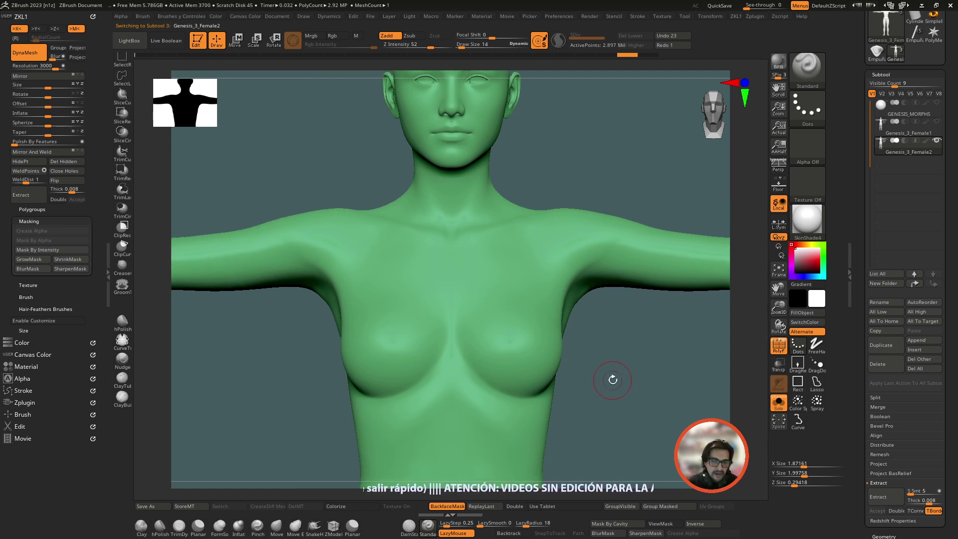
key("ctrl")
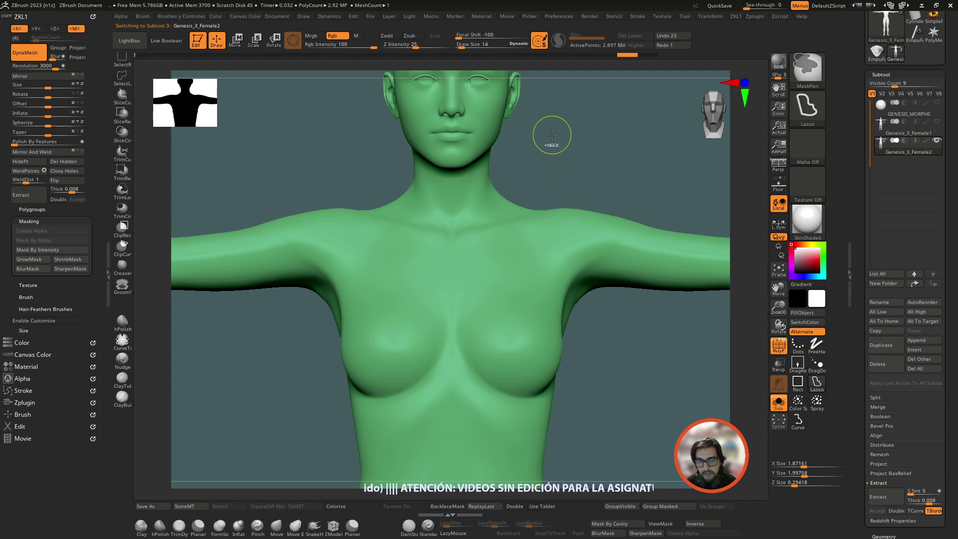
mouse_move(549, 148)
left_mouse_down("ctrl")
mouse_move(471, 425)
mouse_move(627, 340)
left_mouse_up("ctrl")
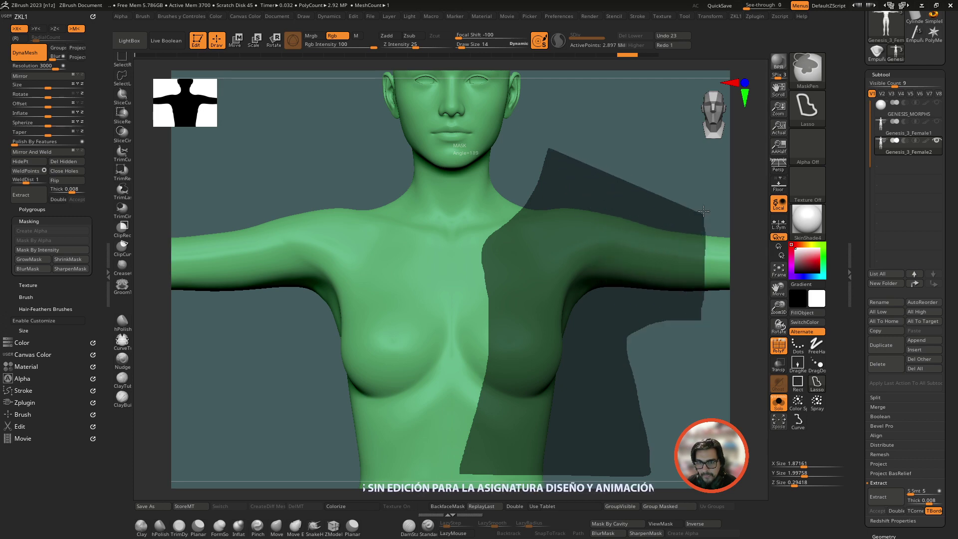
mouse_move(627, 340)
left_mouse_down("ctrl")
mouse_move(647, 385)
mouse_move(610, 380)
mouse_move(618, 381)
left_mouse_up("ctrl")
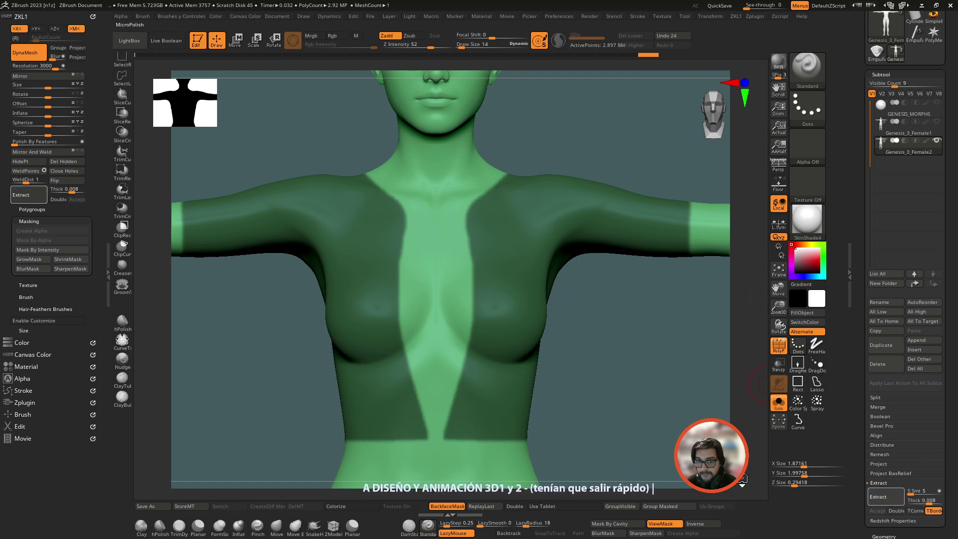
left_click(25, 195)
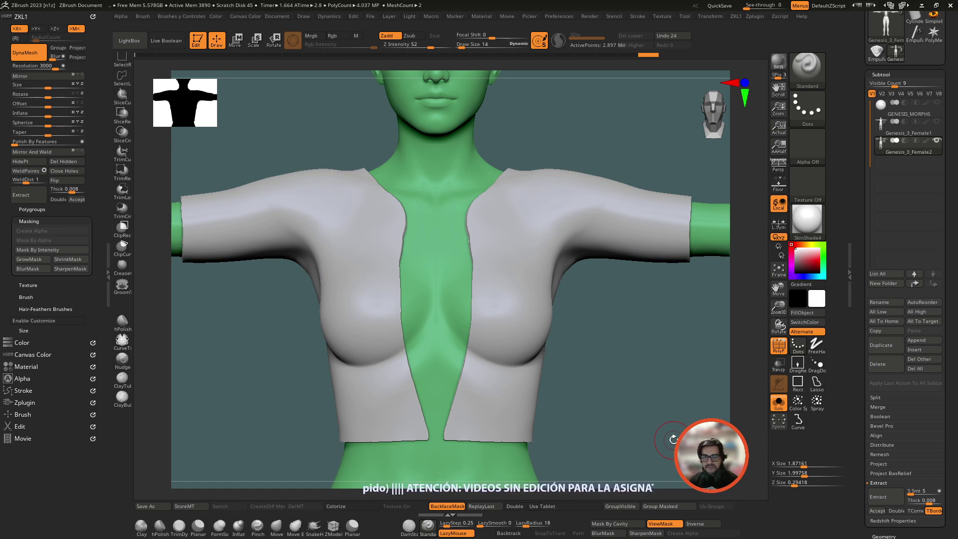
left_click_drag(672, 439, 594, 299)
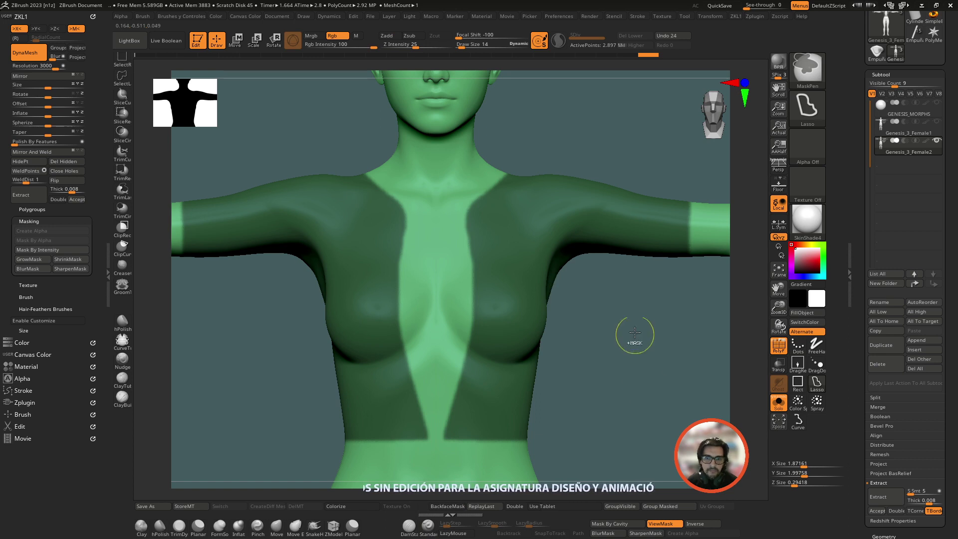
left_click(662, 383, "ctrl")
left_click_drag(662, 383, 633, 379)
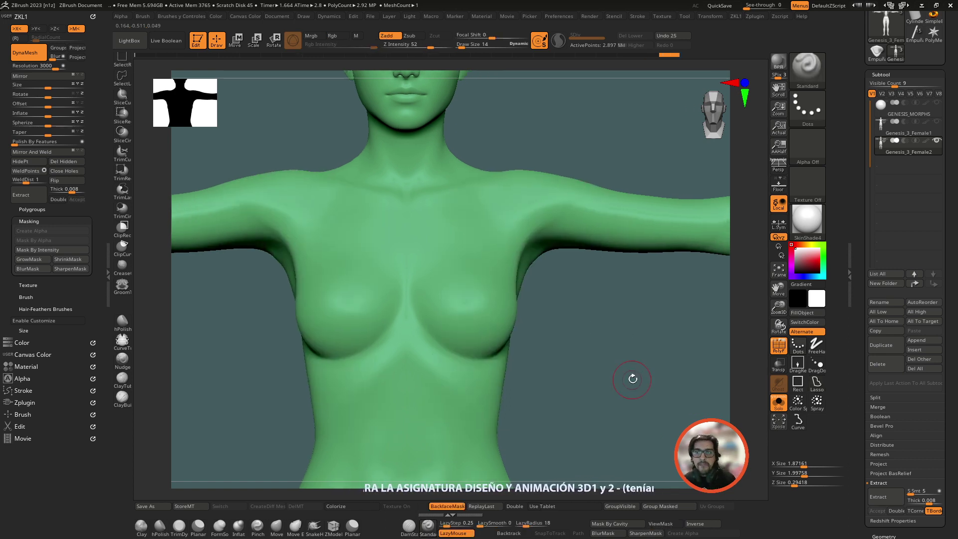
Show the wireframe, set DynaMesh resolution to 2504, and smooth both nipple areas
mouse_move(932, 429)
left_mouse_down()
mouse_move(899, 337)
mouse_move(923, 385)
left_mouse_up()
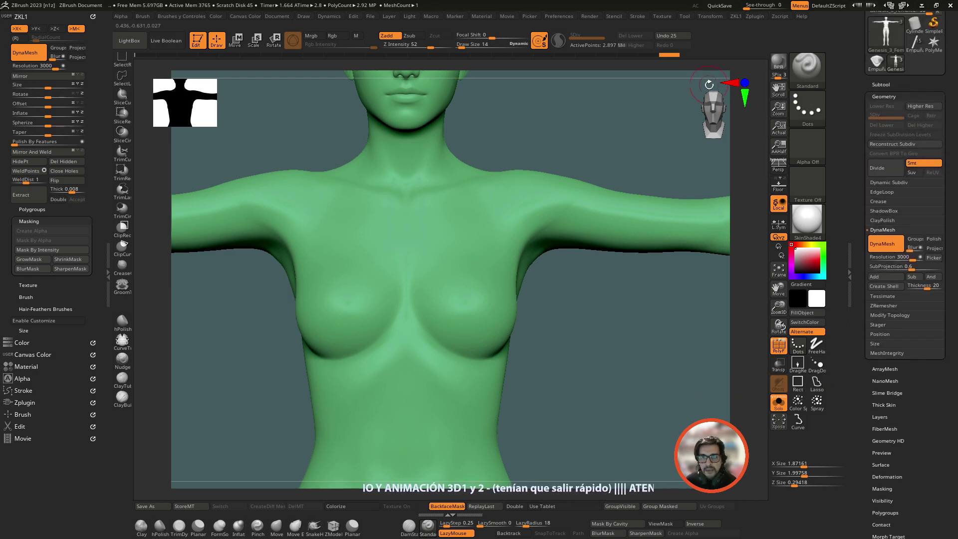
left_click(776, 344)
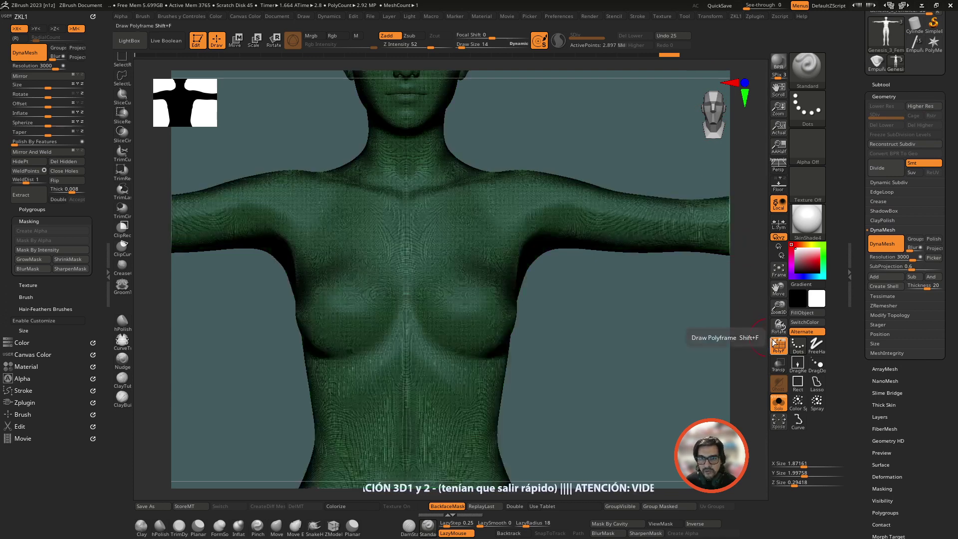
left_click(896, 256)
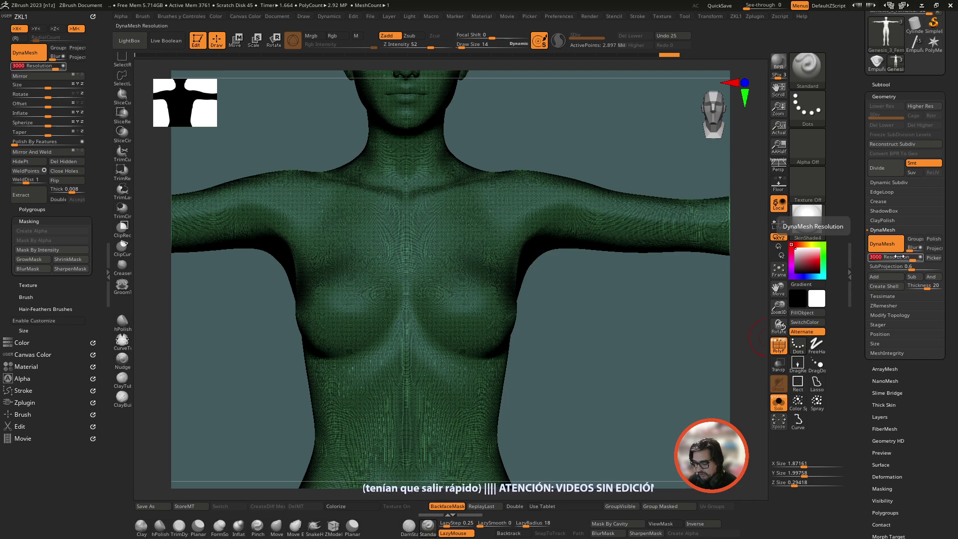
type("2504")
key("Return")
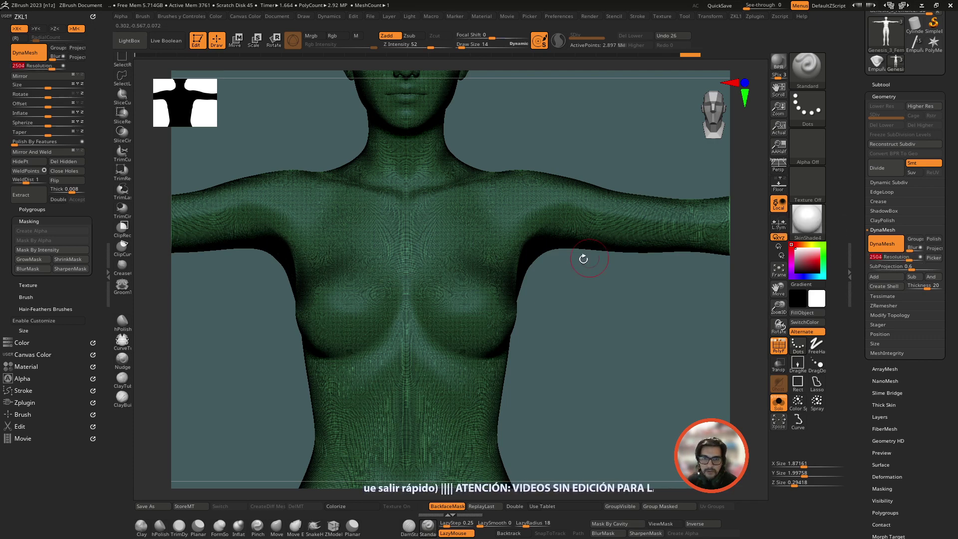
left_click_drag(471, 295, 479, 305, "shift")
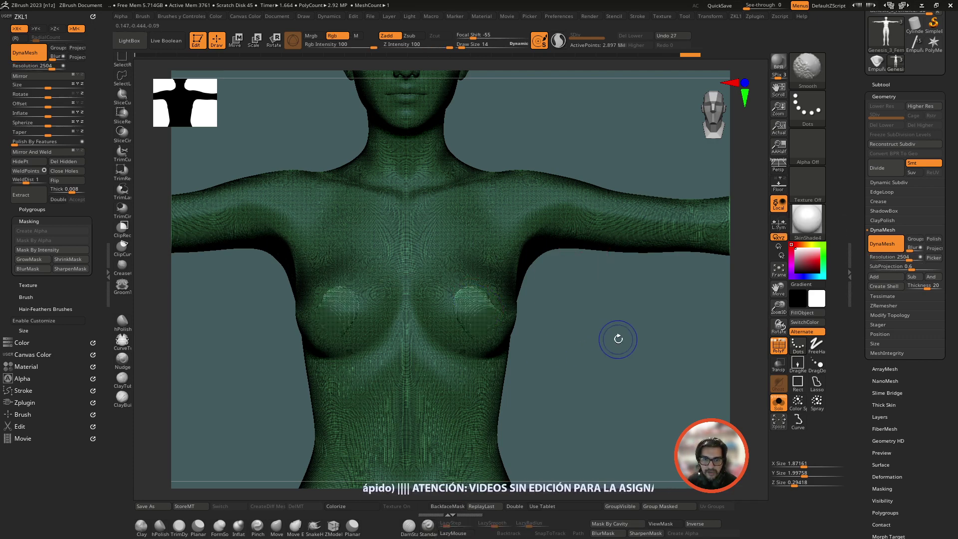
Draw lasso masks on the chest, then re-DynaMesh the body at resolution 2000
key("ctrl")
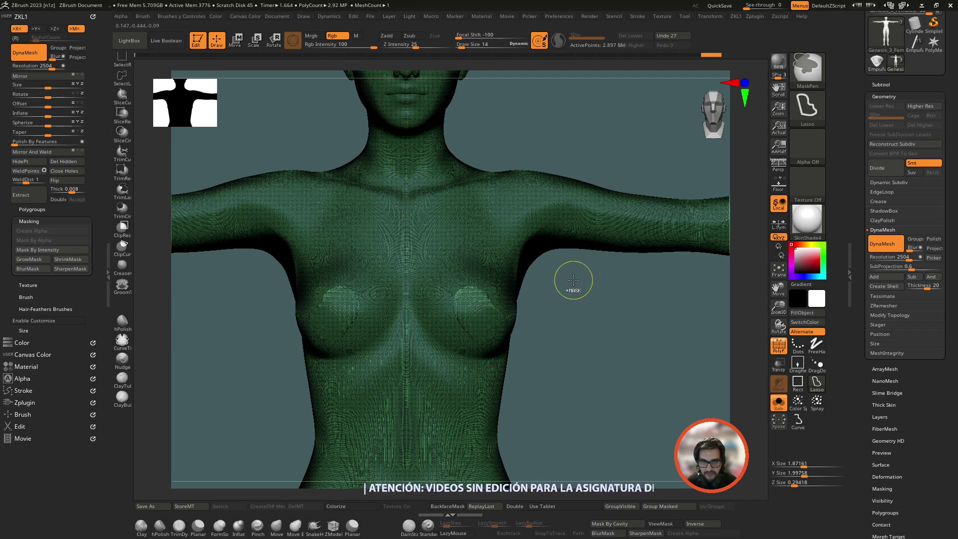
mouse_move(574, 279)
left_mouse_down("ctrl")
mouse_move(635, 388)
mouse_move(711, 325)
mouse_move(692, 339)
left_mouse_up("ctrl")
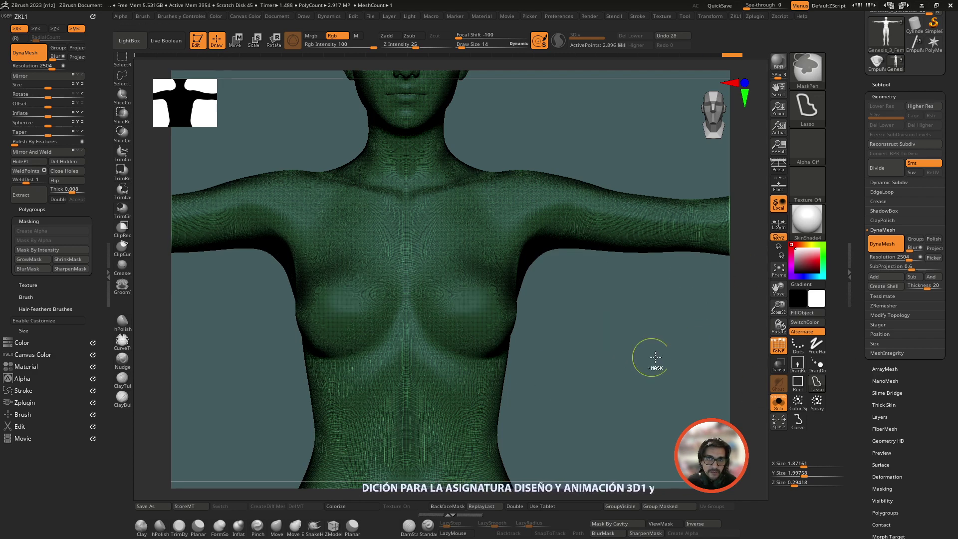
left_click_drag(676, 307, 586, 462, "ctrl")
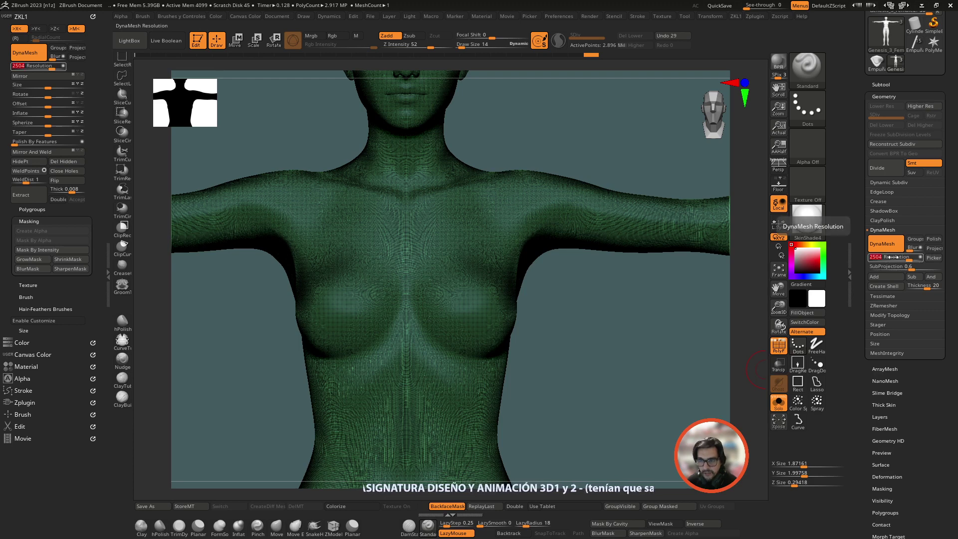
type("2000")
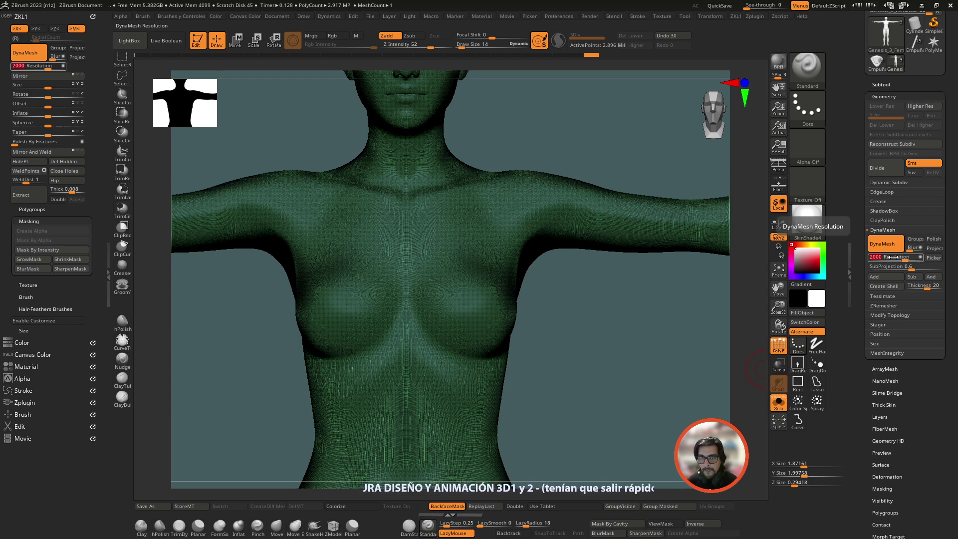
key("Return")
left_click_drag(619, 329, 643, 412, "ctrl")
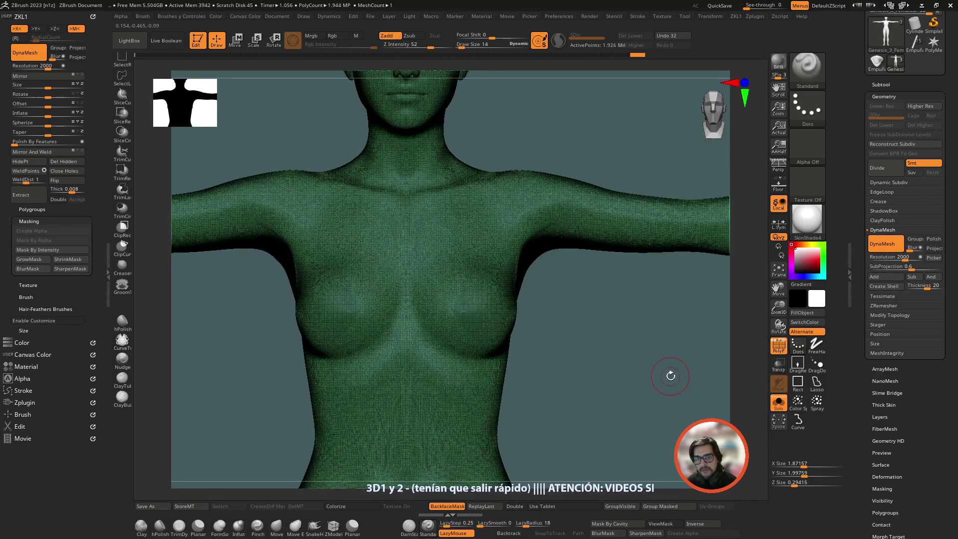
Turn off PolyF, test and undo a lasso mask on the breasts, then zoom out to the full figure
left_click(778, 344)
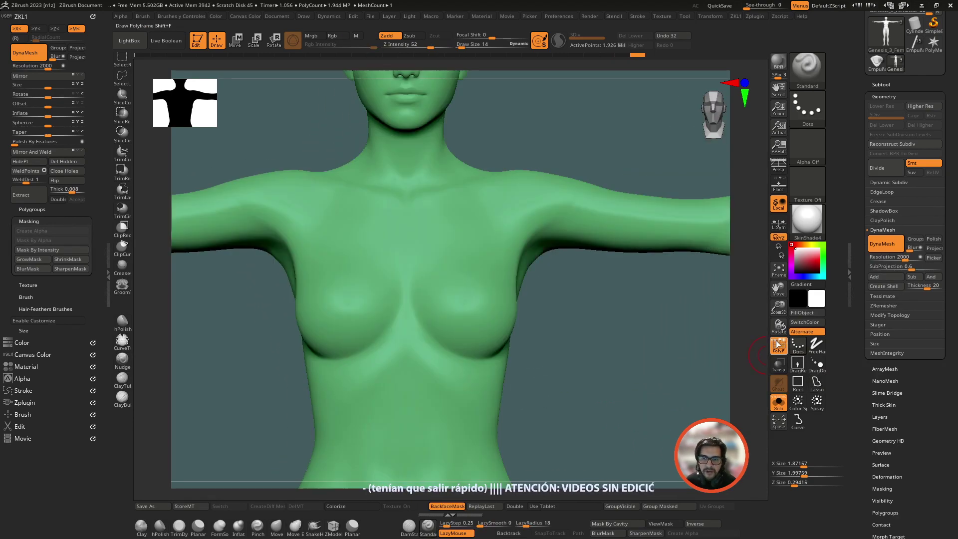
left_click_drag(604, 288, 600, 363, "ctrl")
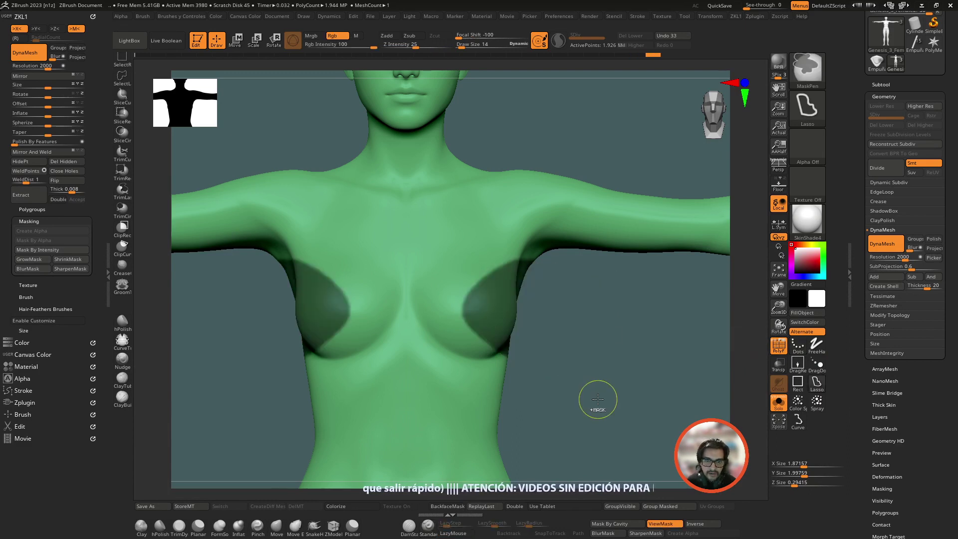
key("ctrl+z")
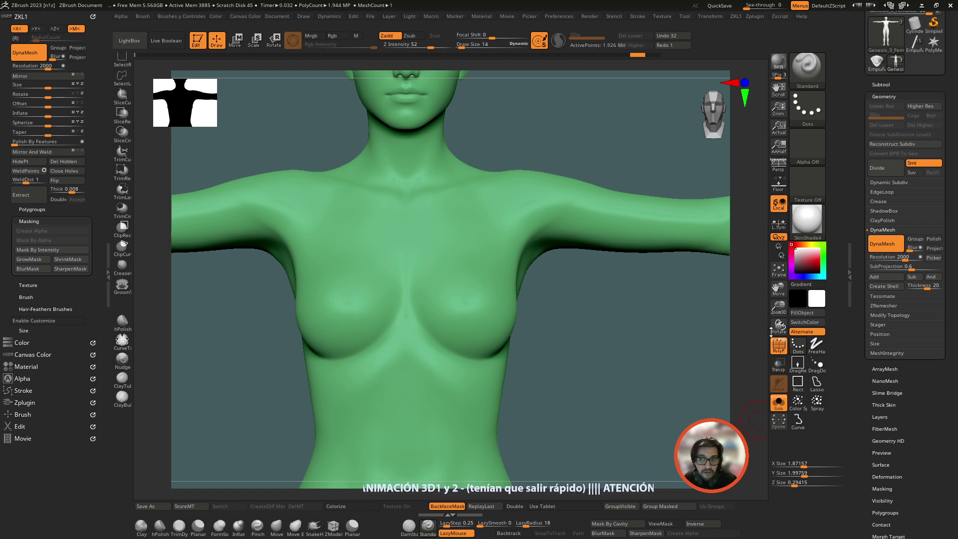
left_click_drag(778, 309, 778, 290)
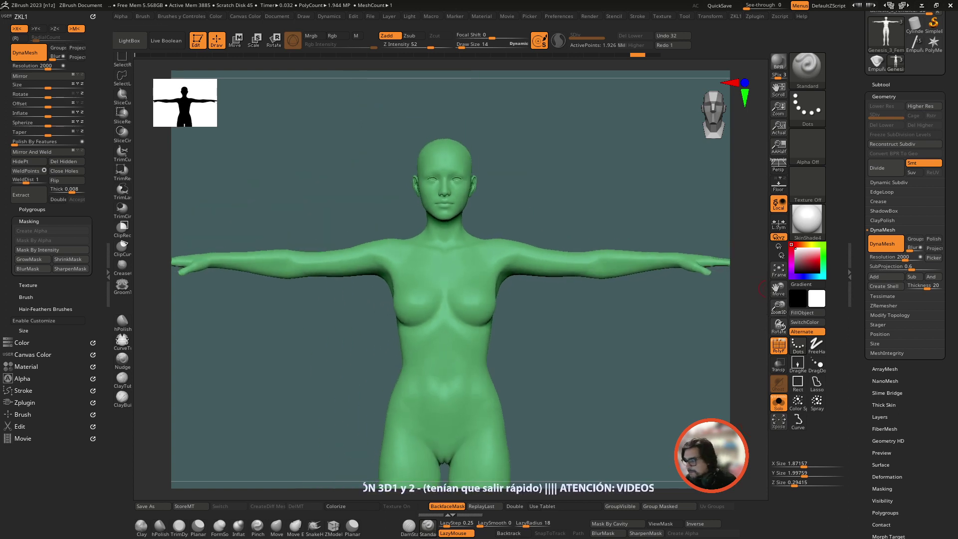